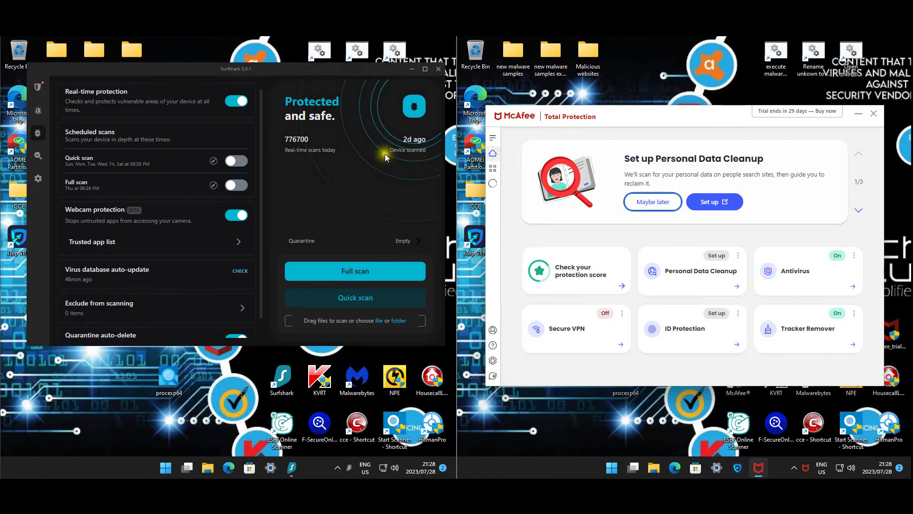
# Review Surfshark's antivirus settings, from real-time protection, scheduled scans and webcam protection to quarantine auto-delete and the scan options.
pyautogui.click(300, 89)
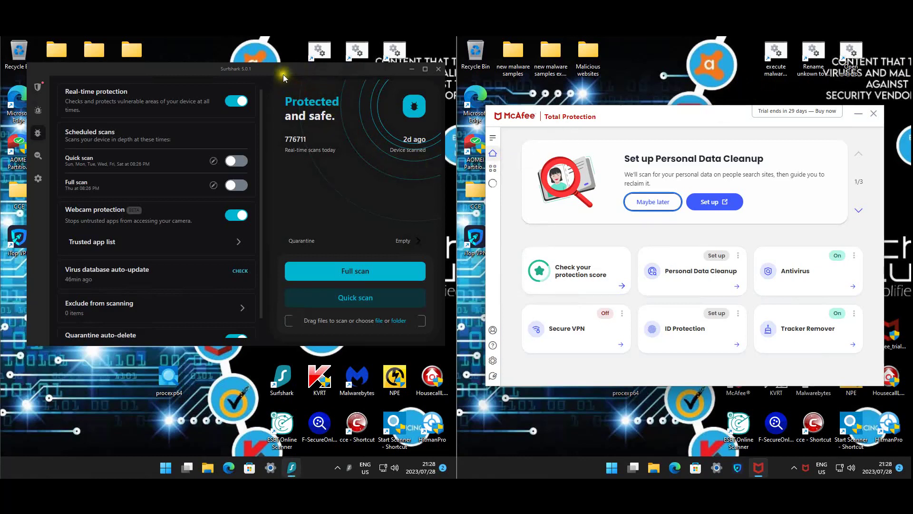
pyautogui.moveTo(284, 77); pyautogui.dragTo(283, 87)
pyautogui.moveTo(68, 166)
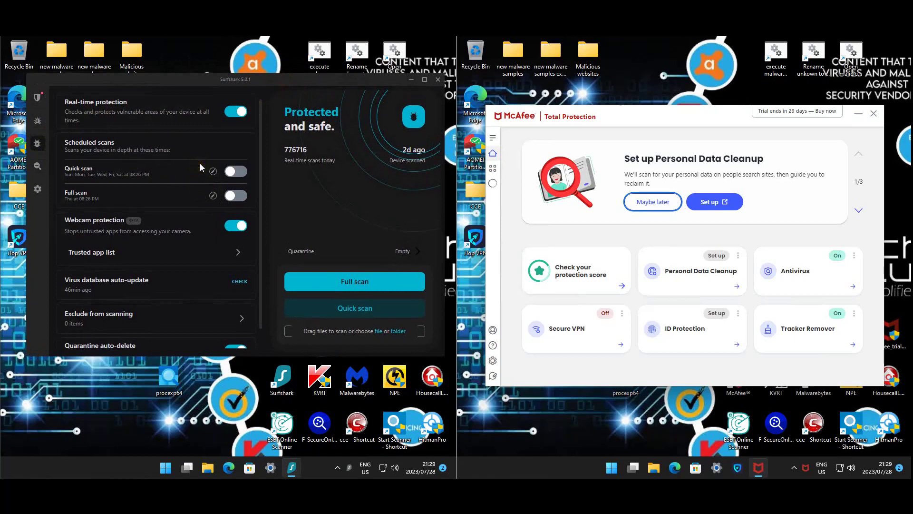
pyautogui.click(243, 113)
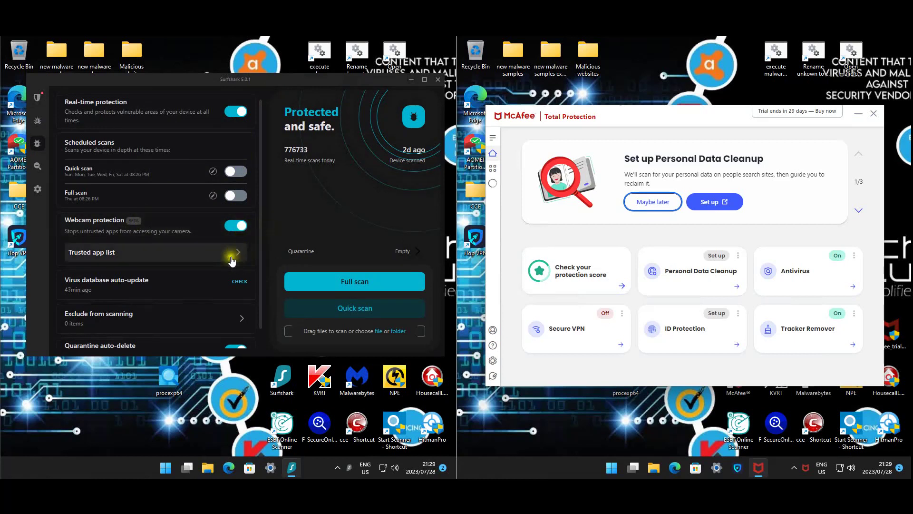
pyautogui.scroll(-1, 233, 280)
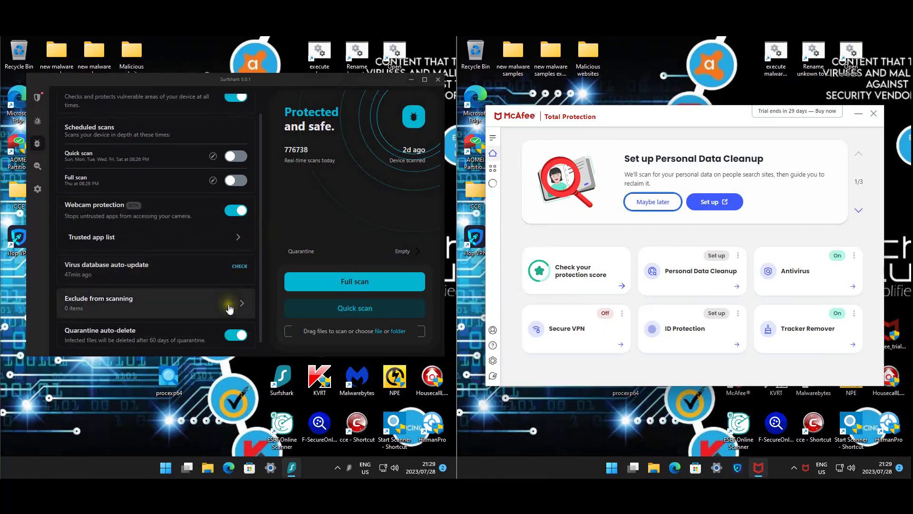
pyautogui.click(232, 341)
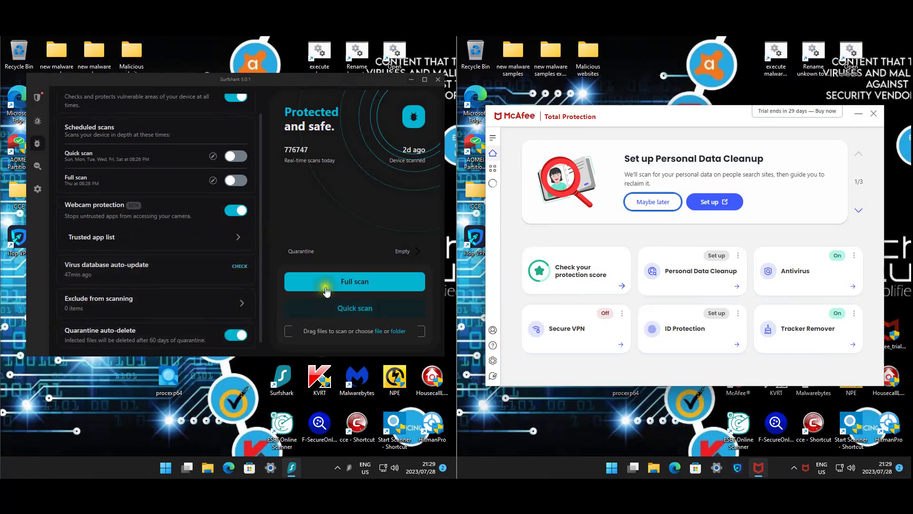
pyautogui.click(360, 316)
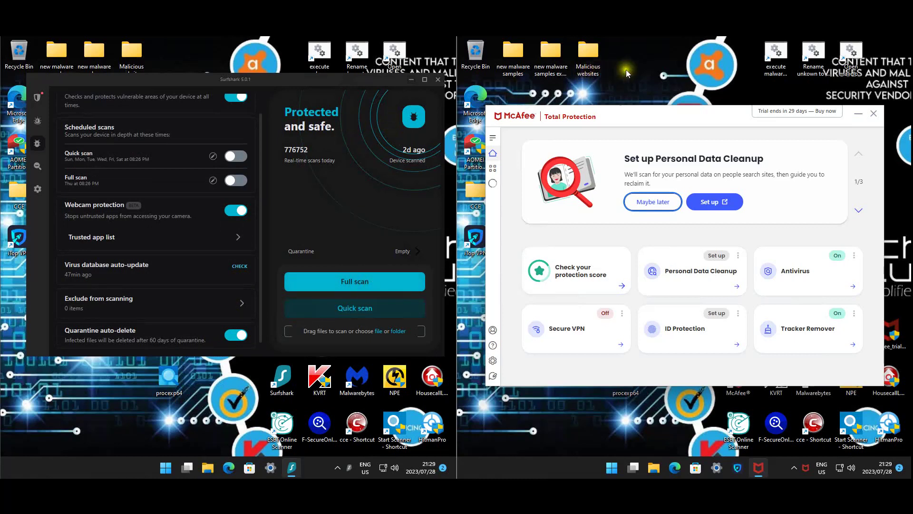
# Switch to McAfee Total Protection and check its Real-Time Scanning page and the firewall's Traffic Controller options.
pyautogui.click(494, 171)
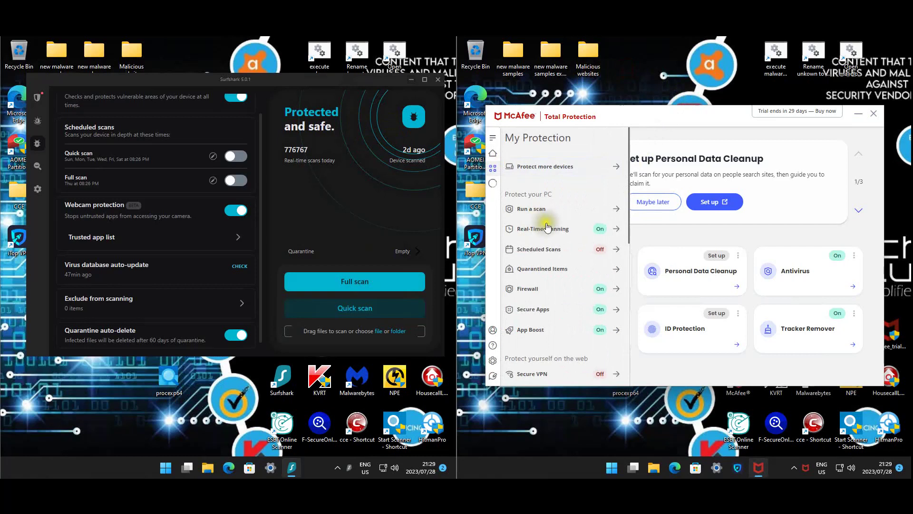
pyautogui.click(570, 232)
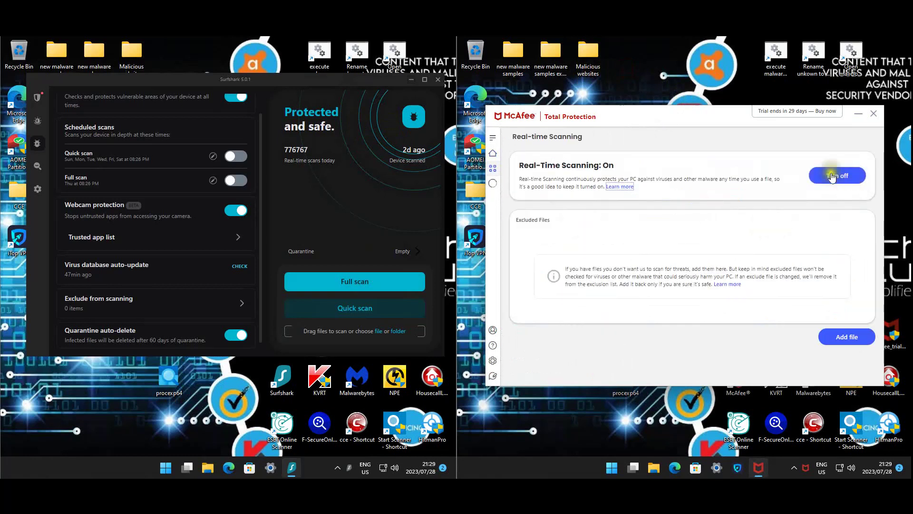
pyautogui.click(495, 173)
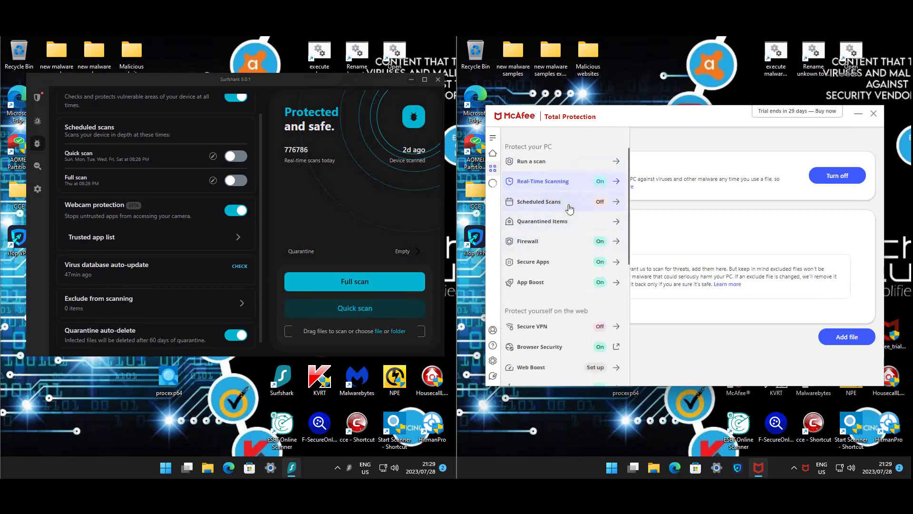
pyautogui.click(552, 242)
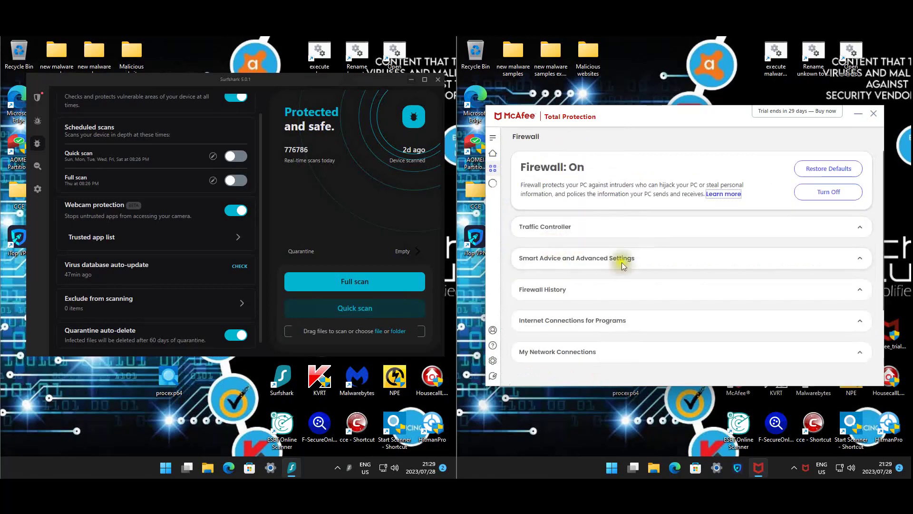
pyautogui.click(597, 229)
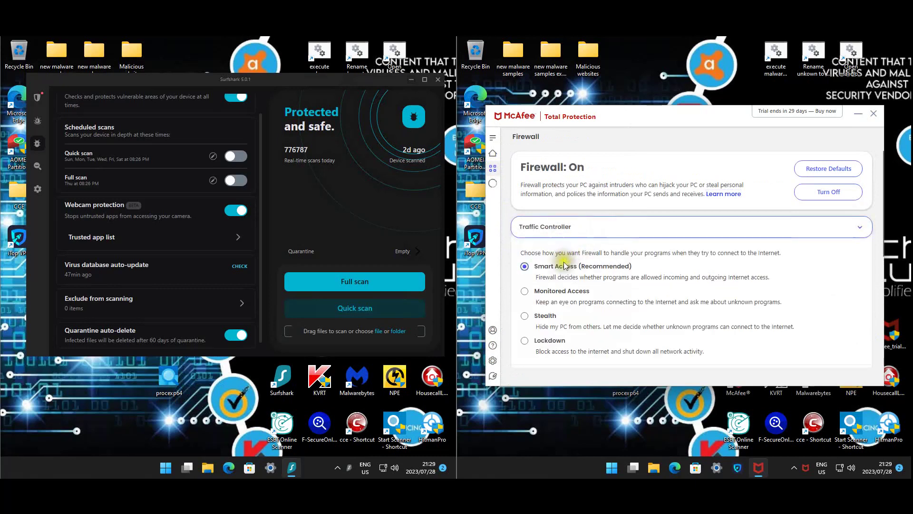
pyautogui.scroll(-3, 632, 218)
# Inspect the firewall's Net Guard section and its Smart Advice and Advanced Settings.
pyautogui.click(586, 339)
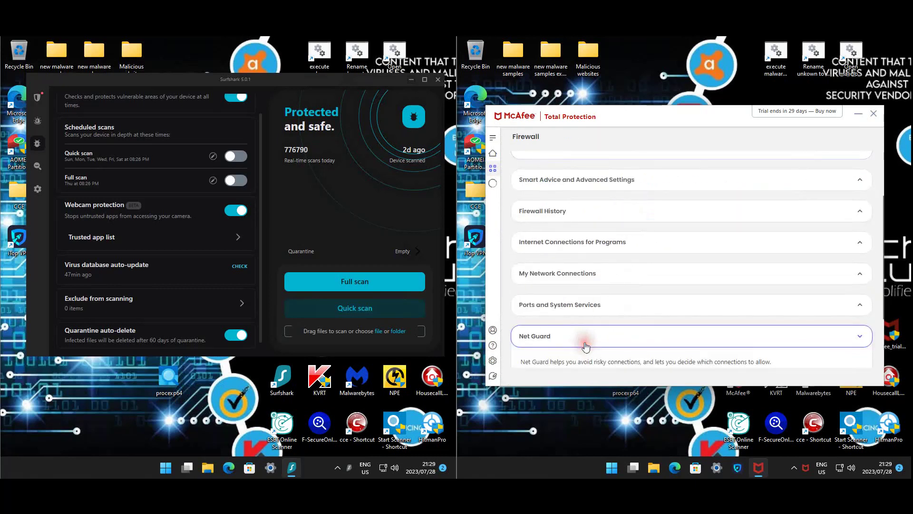
pyautogui.scroll(-3, 588, 346)
pyautogui.scroll(5, 607, 300)
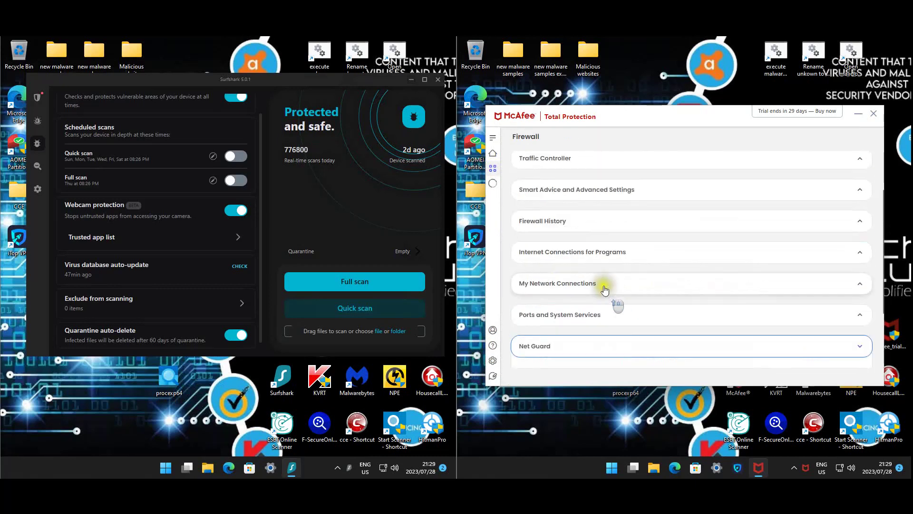
pyautogui.click(587, 236)
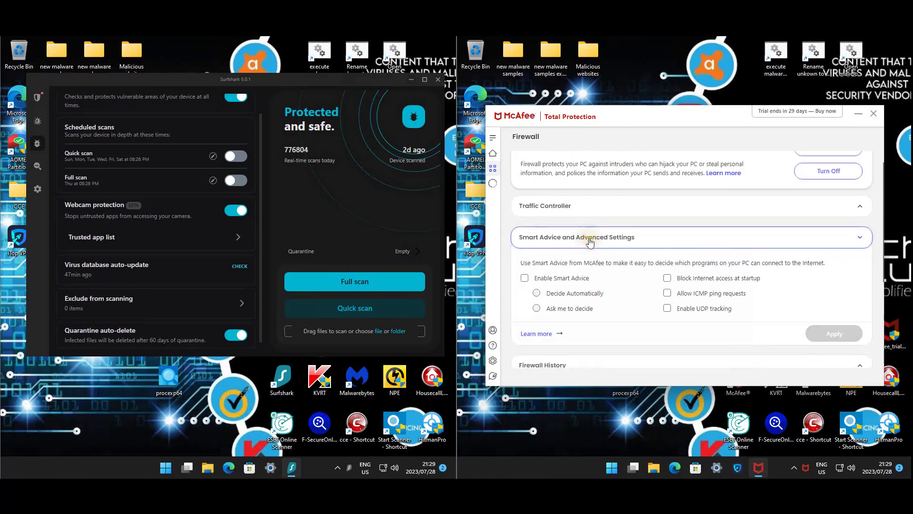
pyautogui.scroll(-2, 693, 190)
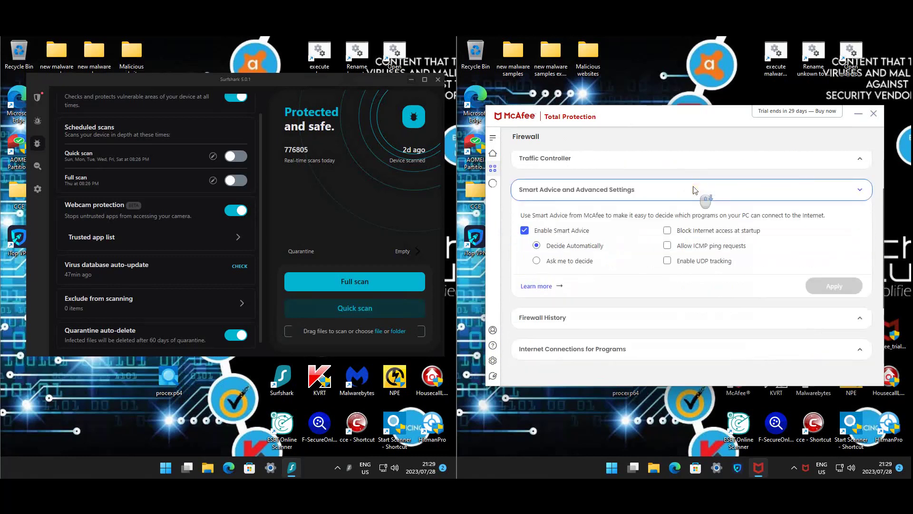
pyautogui.scroll(-1, 622, 234)
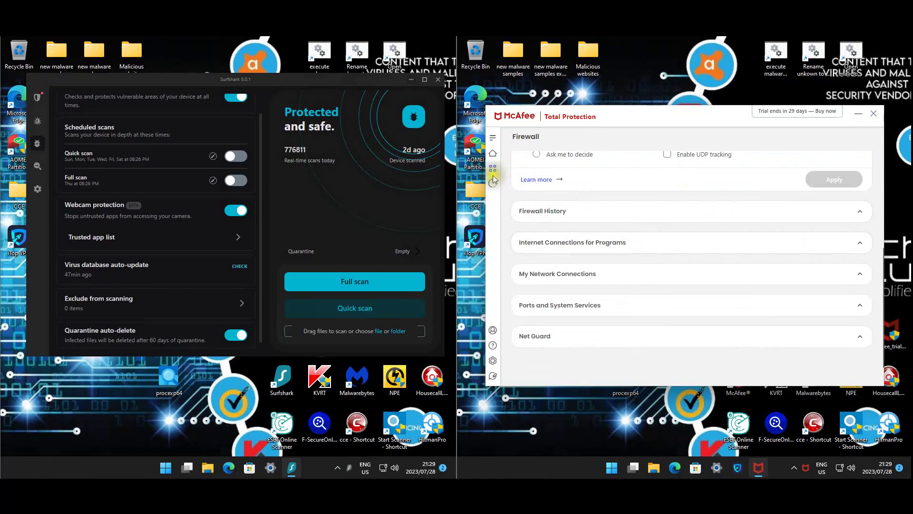
# Look through McAfee's full list of protection features, covering PC, web, identity, privacy and additional security.
pyautogui.click(493, 172)
pyautogui.scroll(-2, 550, 264)
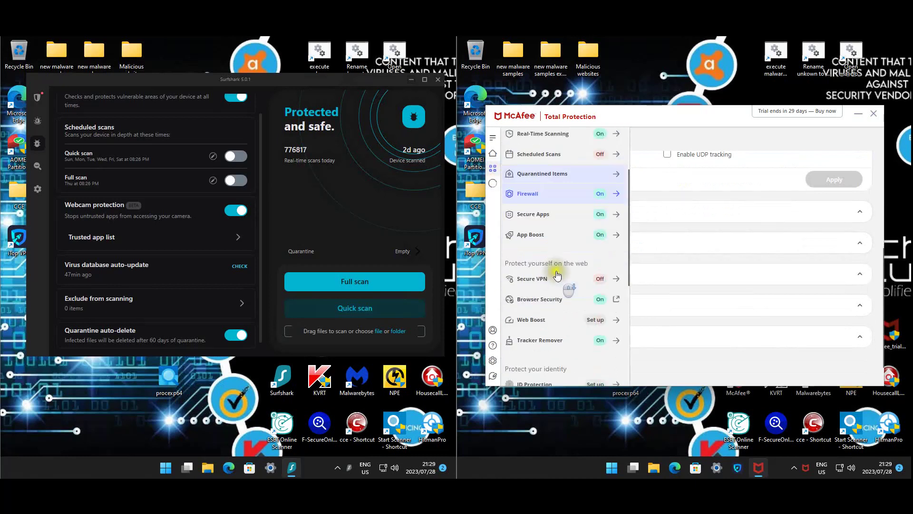
pyautogui.scroll(-2, 552, 247)
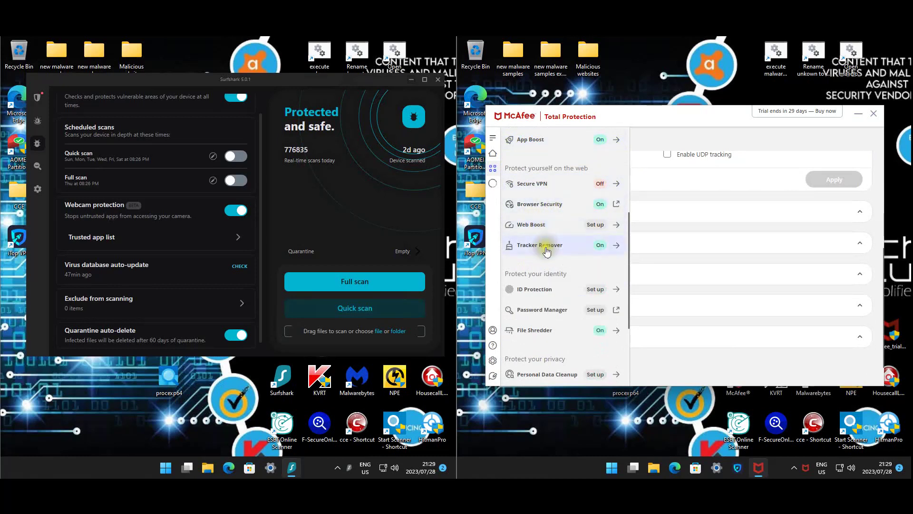
pyautogui.scroll(-3, 550, 252)
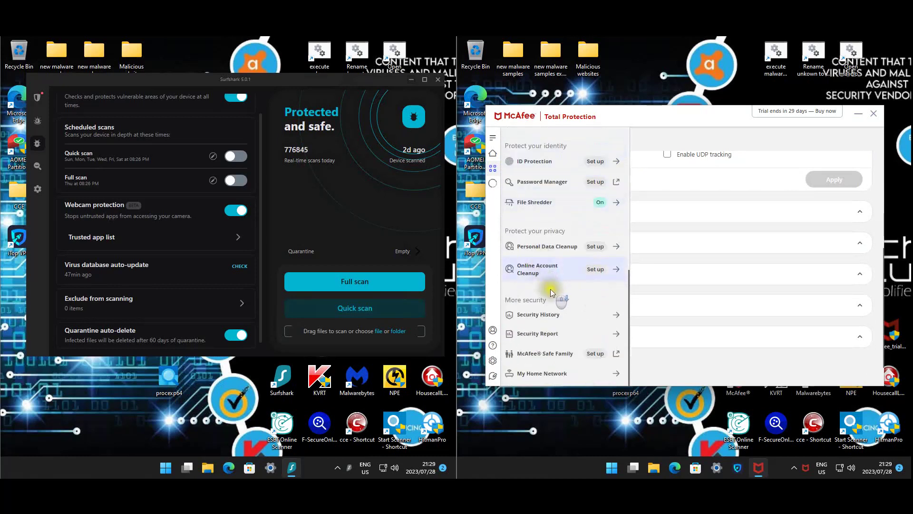
# Examine McAfee's General Settings, including the idle-task option, Access Protection and Startup Settings.
pyautogui.click(494, 360)
pyautogui.click(555, 167)
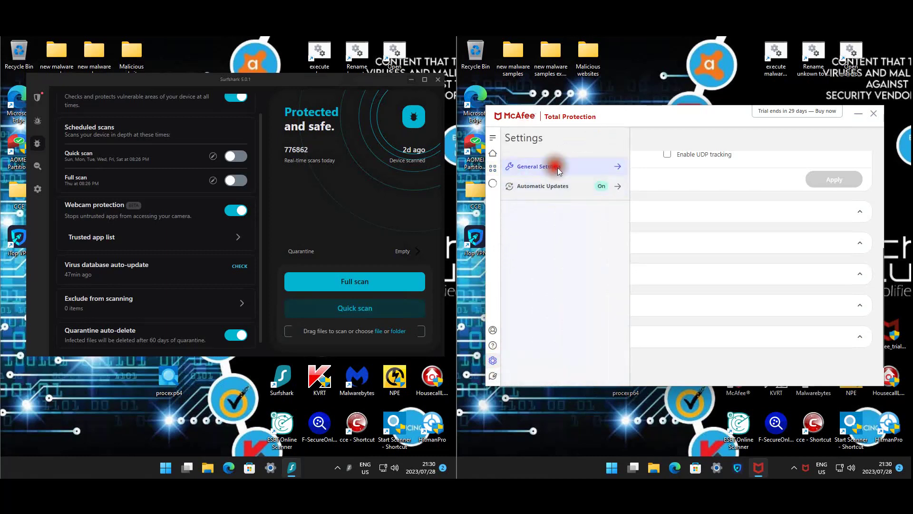
pyautogui.click(565, 217)
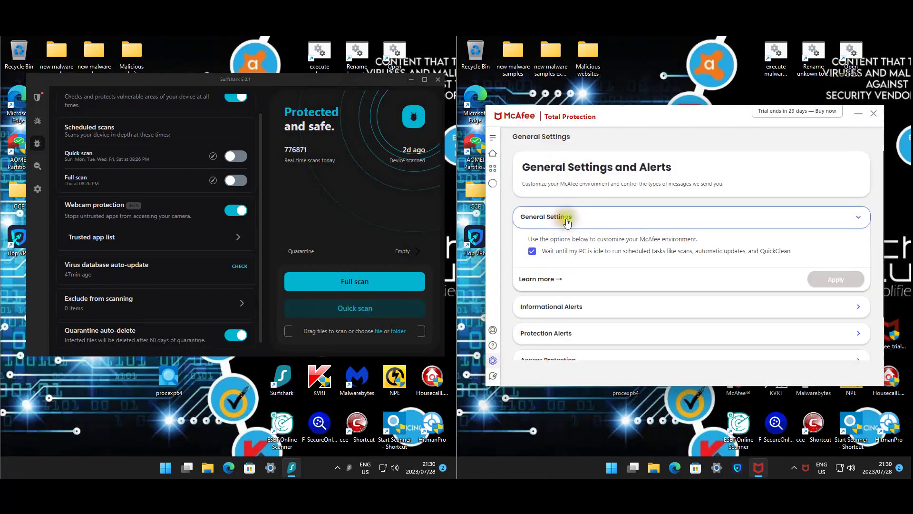
pyautogui.scroll(-1, 564, 303)
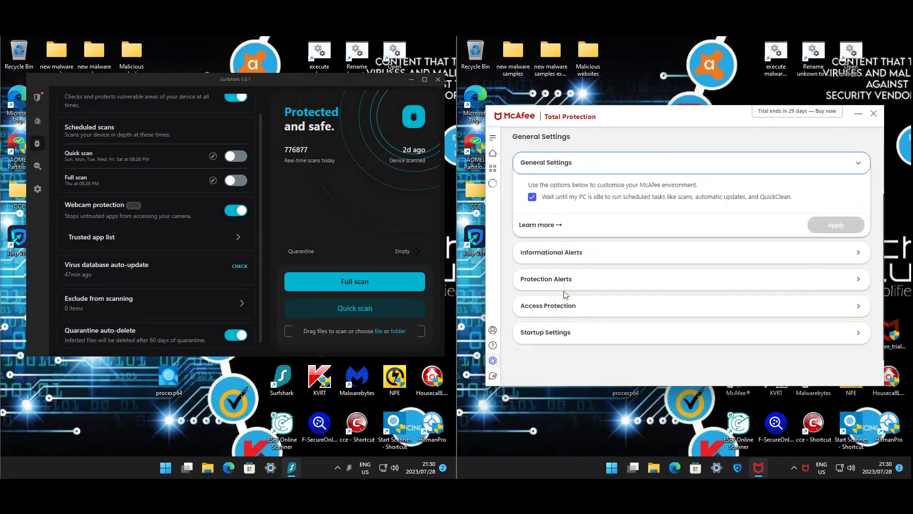
pyautogui.click(573, 306)
pyautogui.scroll(-1, 580, 302)
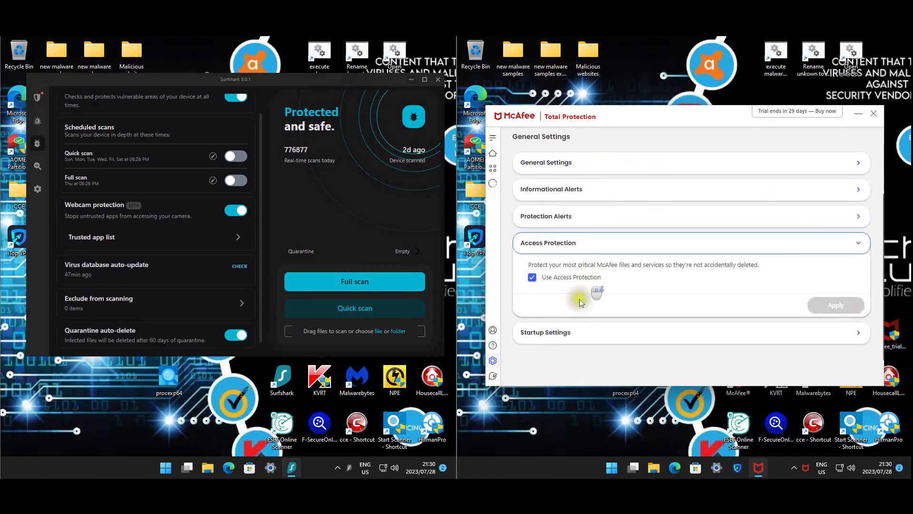
pyautogui.click(556, 333)
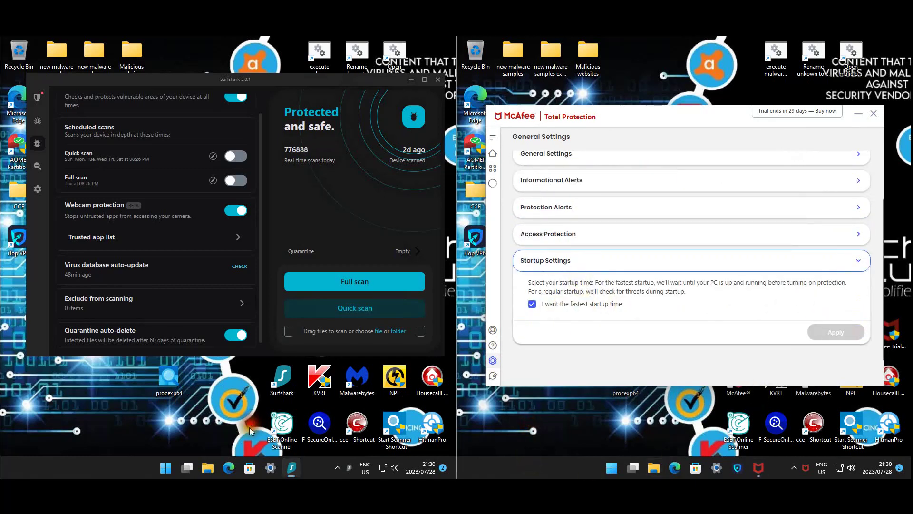
pyautogui.moveTo(207, 468)
pyautogui.click(140, 449)
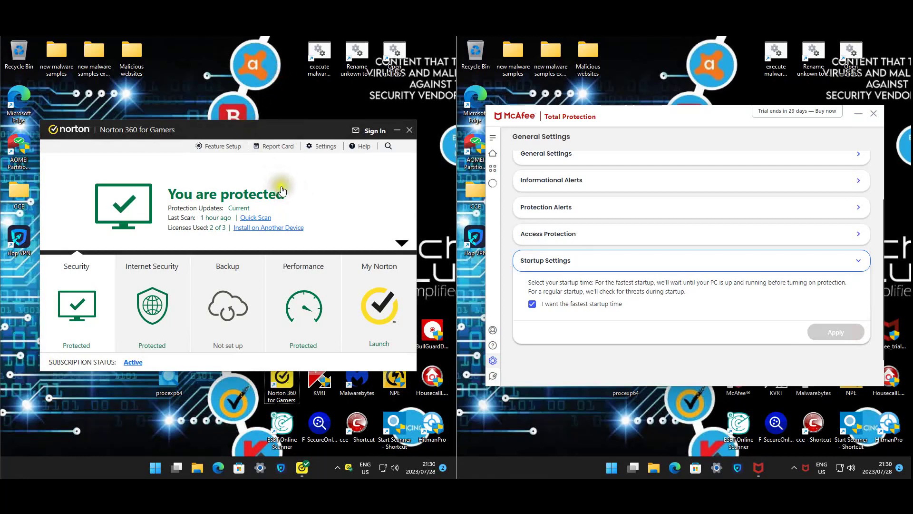
# Check the status of Norton 360 for Gamers' computer, network and web protections in its Advanced view, then close it.
pyautogui.moveTo(229, 338)
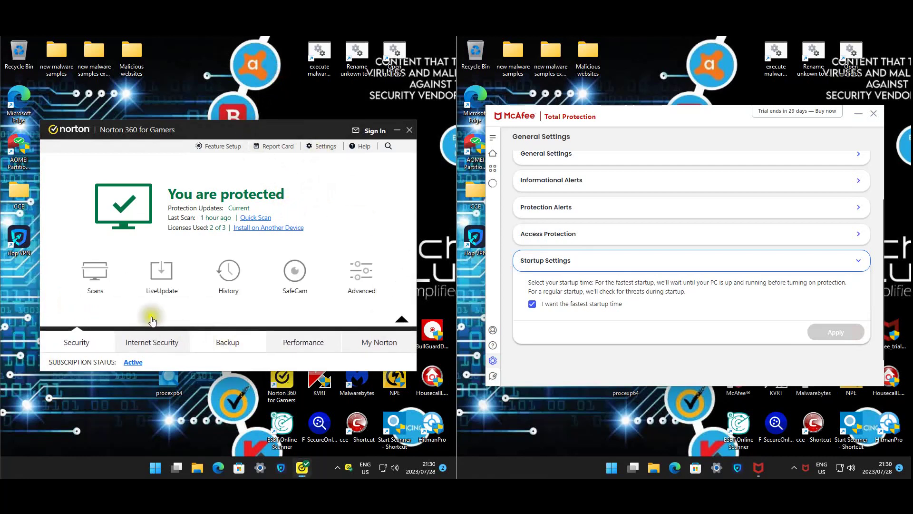
pyautogui.click(361, 274)
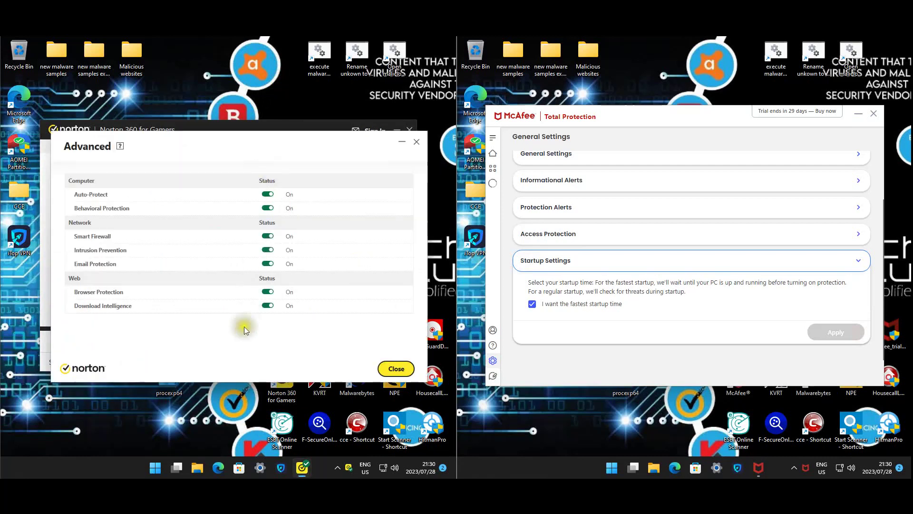
pyautogui.click(396, 369)
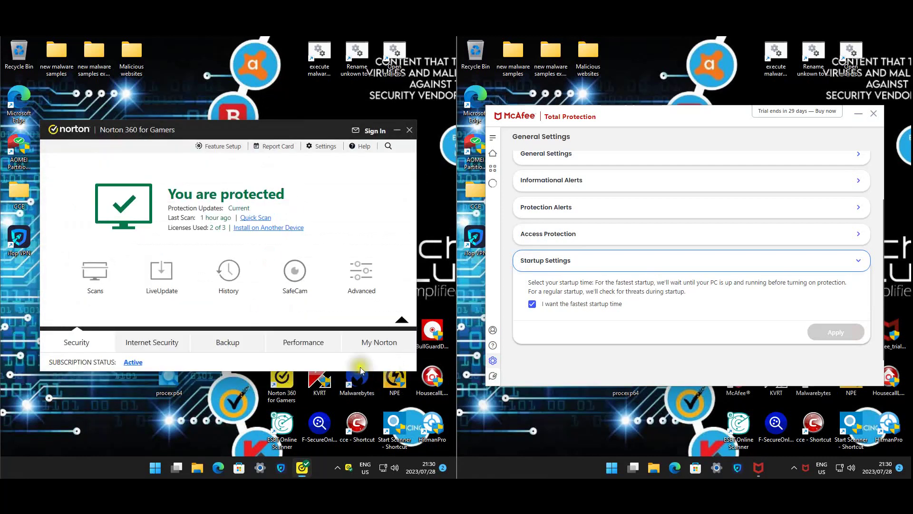
# In Norton's Antivirus settings, set Behavioral Protection Advanced Mode to Aggressive and apply the change.
pyautogui.click(323, 150)
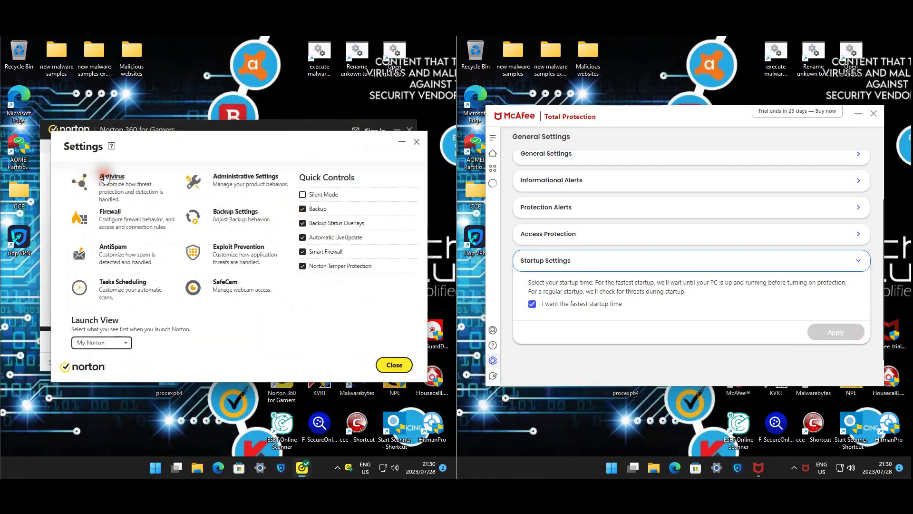
pyautogui.scroll(-2, 336, 247)
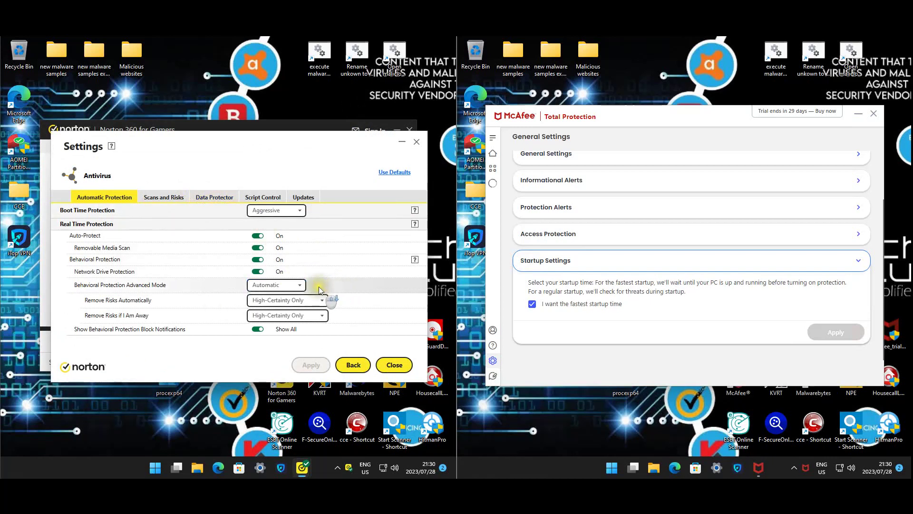
pyautogui.click(295, 285)
pyautogui.click(280, 297)
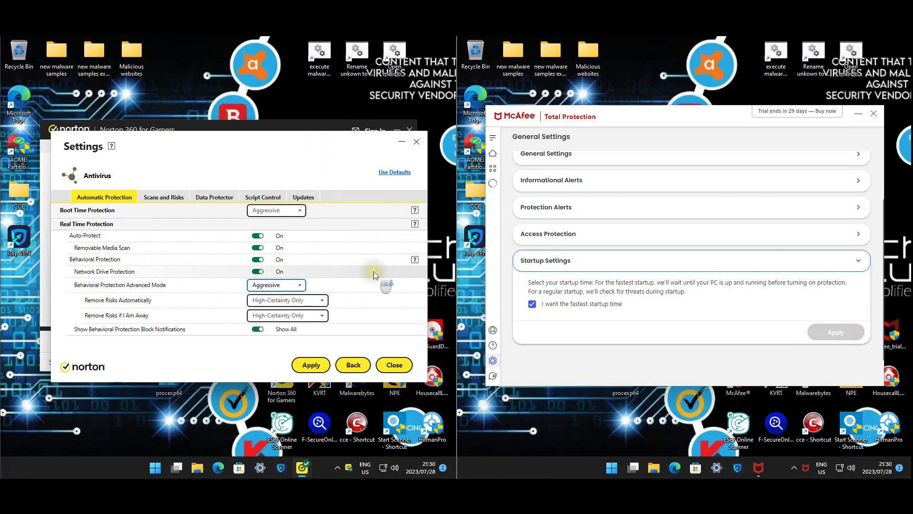
pyautogui.click(308, 364)
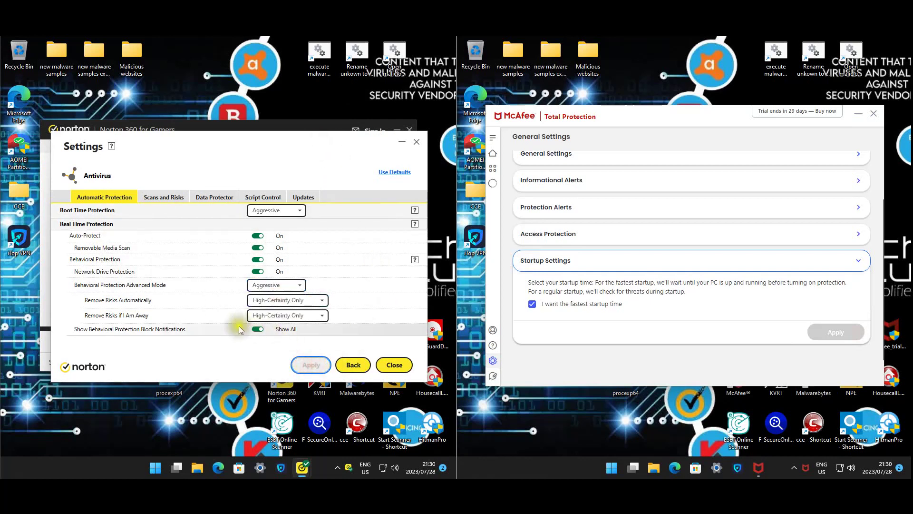
# In Norton's Scans and Risks settings, set Heuristic Protection to Aggressive and accept the aggressive mode.
pyautogui.click(160, 198)
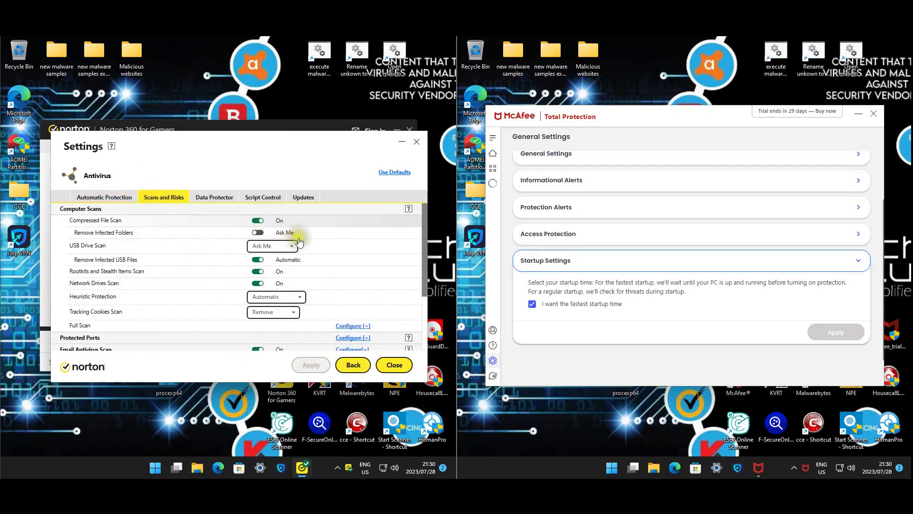
pyautogui.scroll(-1, 299, 242)
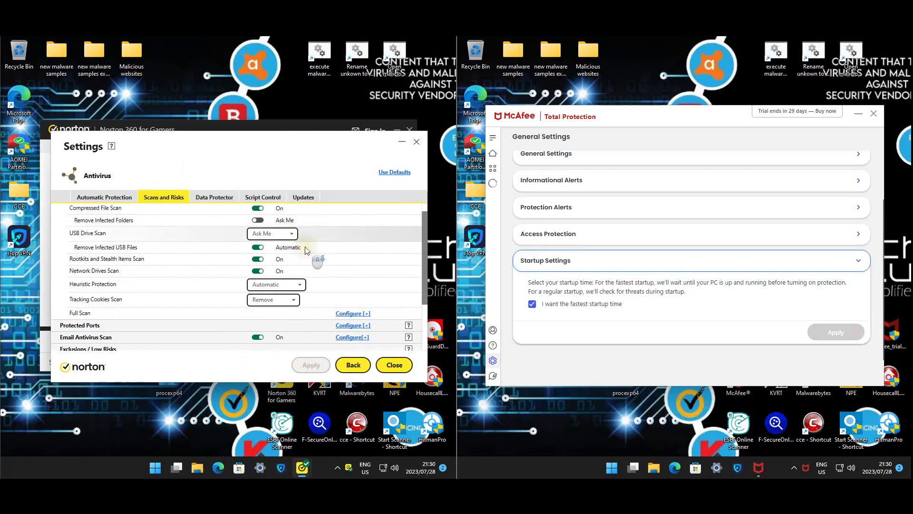
pyautogui.click(275, 282)
pyautogui.click(269, 292)
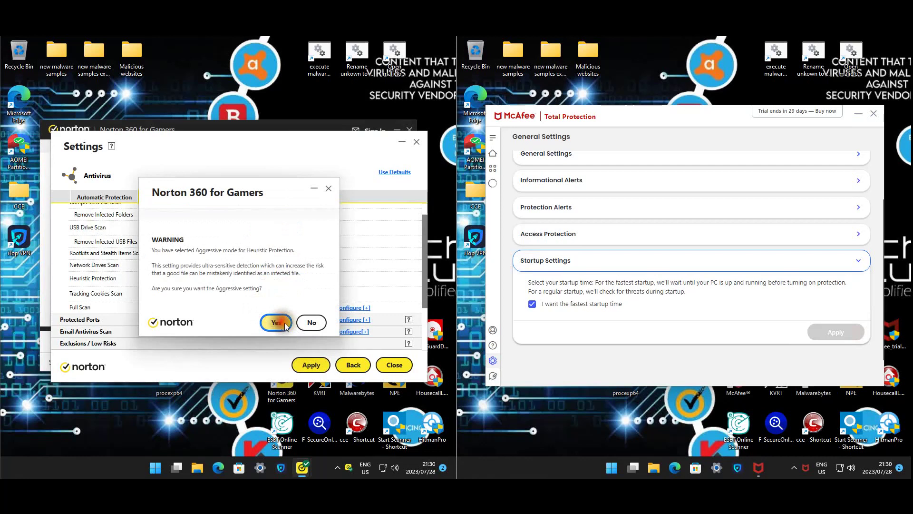
pyautogui.click(276, 323)
# Look through the remaining scan options plus the Data Protector, Script Control and Updates settings, and apply the Antivirus changes.
pyautogui.scroll(-3, 304, 292)
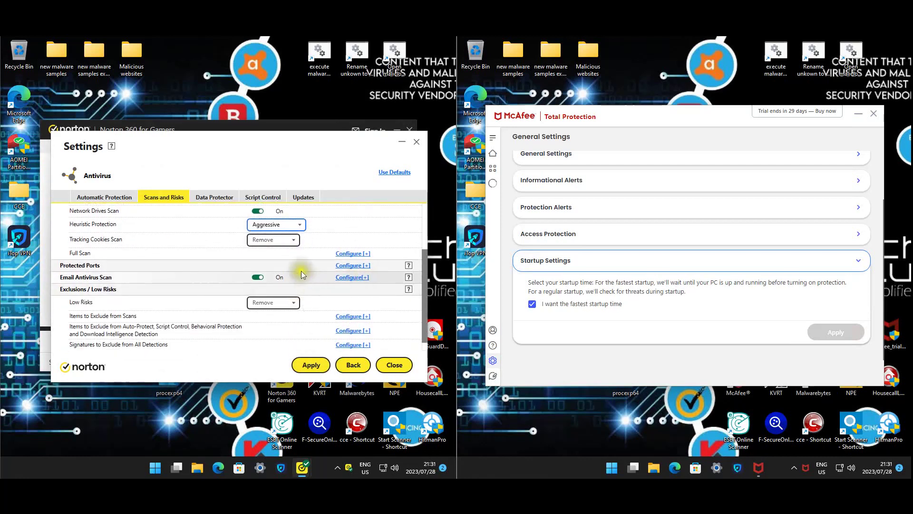
pyautogui.scroll(-1, 303, 286)
pyautogui.scroll(1, 304, 288)
pyautogui.scroll(3, 305, 288)
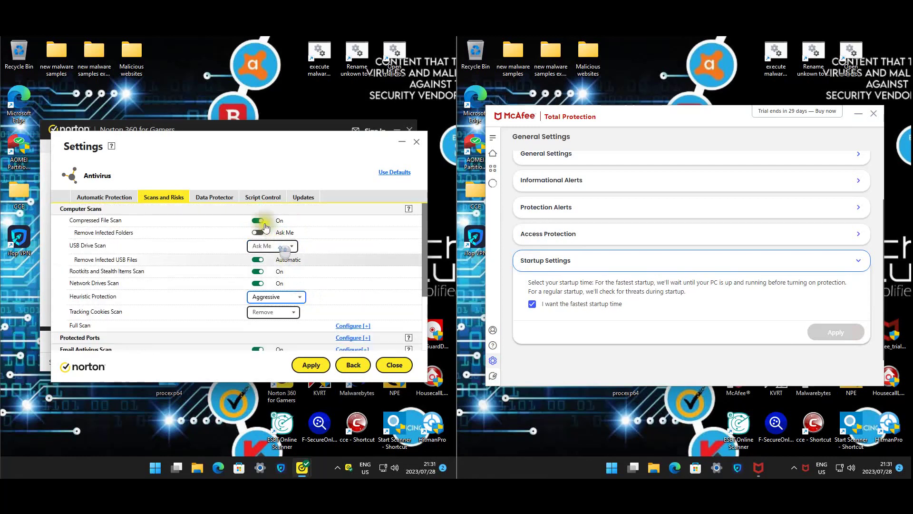
pyautogui.click(227, 198)
pyautogui.click(270, 199)
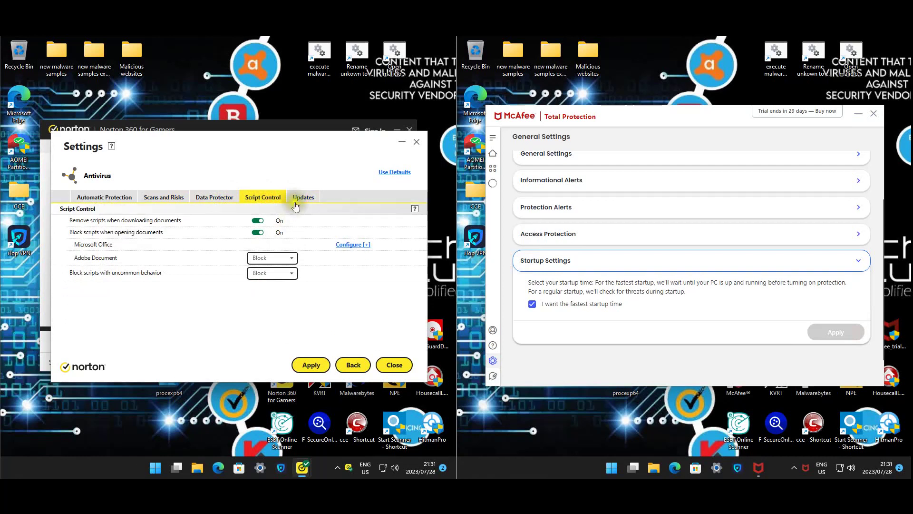
pyautogui.click(314, 203)
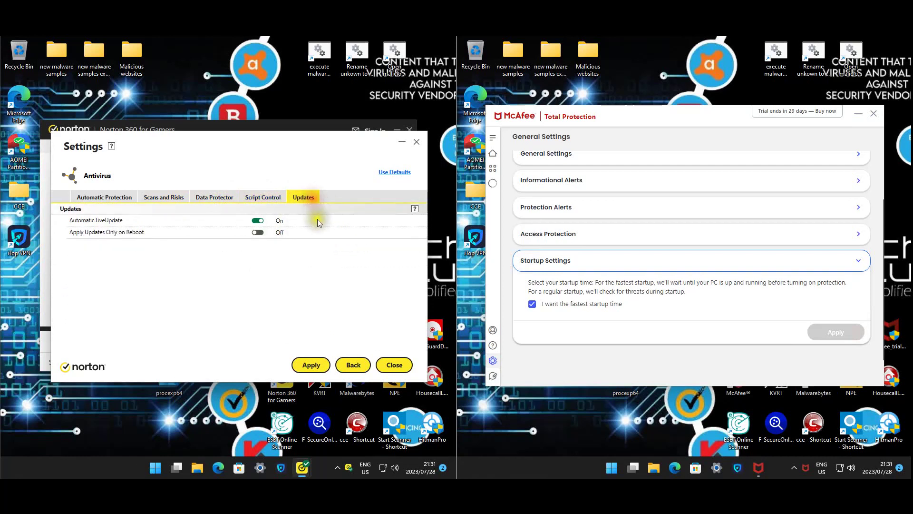
pyautogui.click(309, 365)
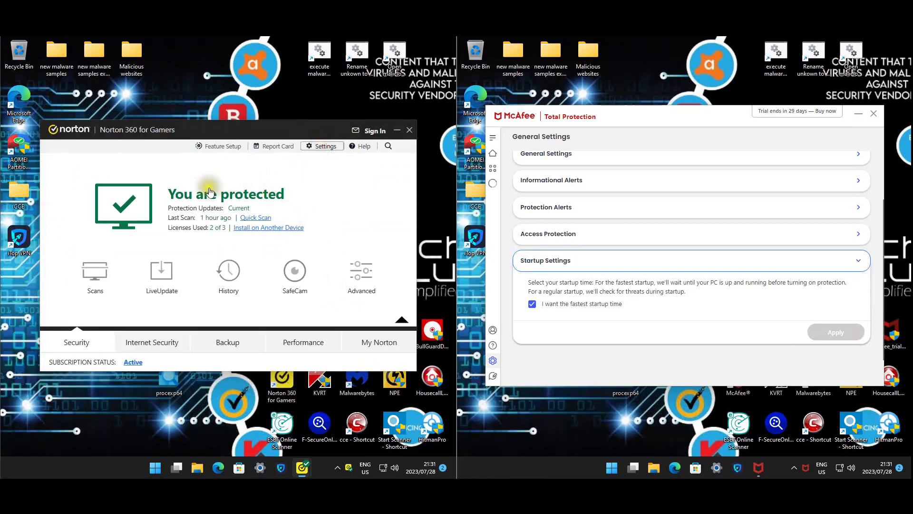
# Review Norton's Administrative Settings, including performance monitoring, product security and Silent Mode, and return to the settings overview.
pyautogui.click(241, 175)
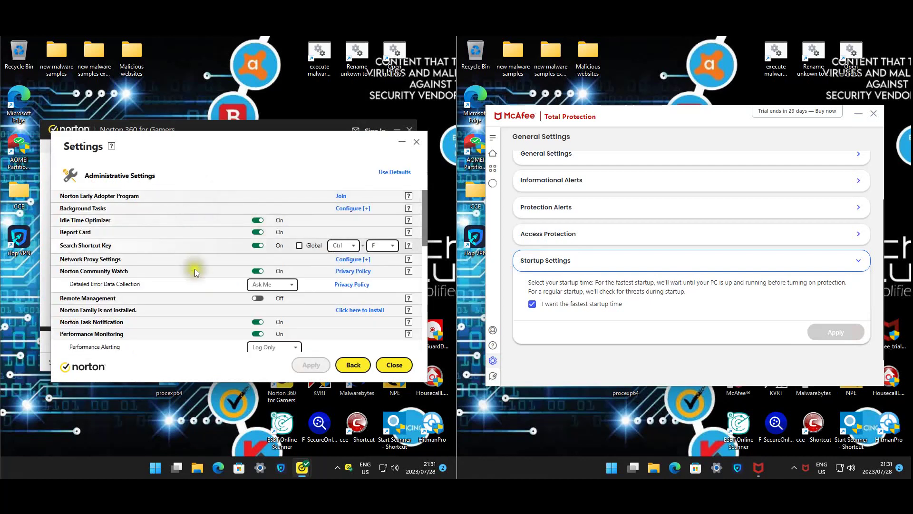
pyautogui.scroll(-3, 199, 267)
pyautogui.scroll(-6, 199, 263)
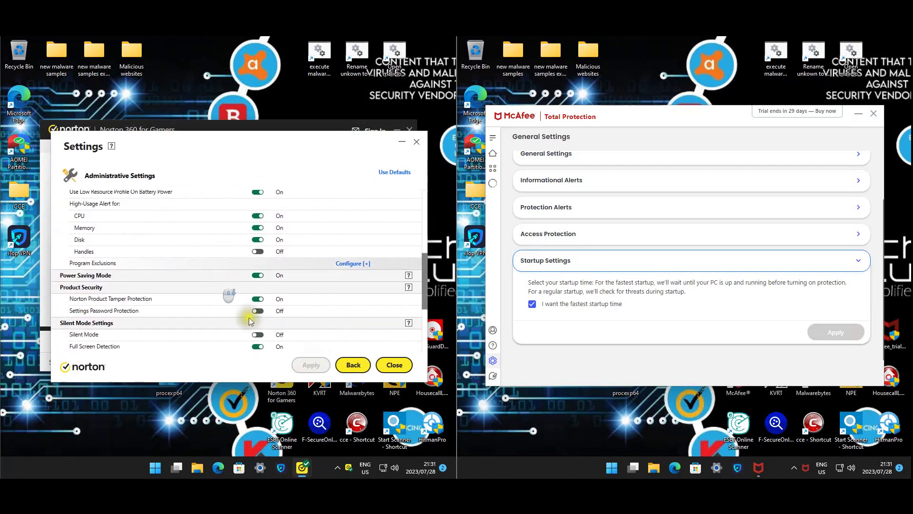
pyautogui.click(353, 364)
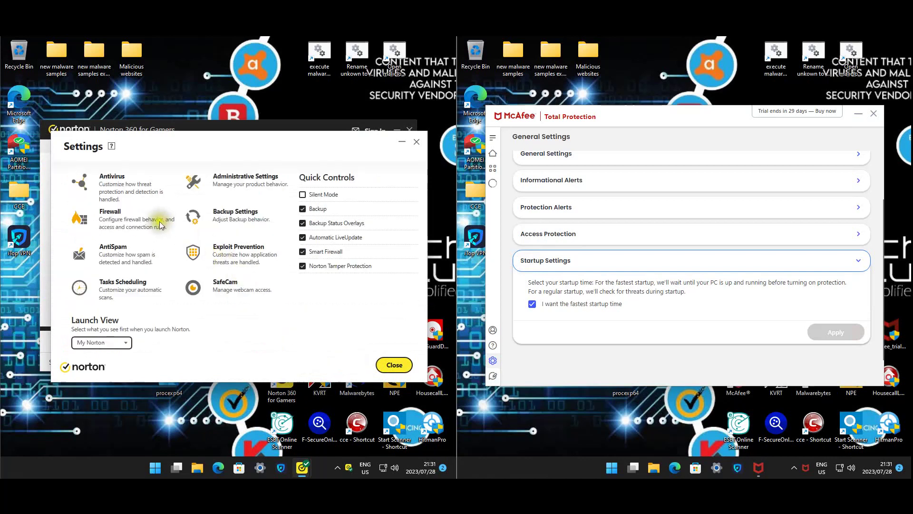
# Examine Norton's Firewall settings: General Settings, Intrusion and Browser Protection, and Advanced Program Control, and return to the settings overview.
pyautogui.click(110, 211)
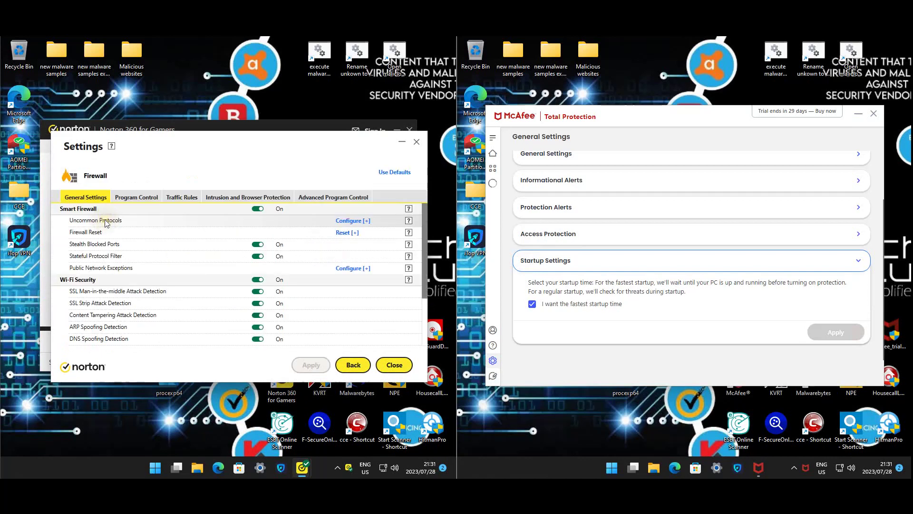
pyautogui.scroll(-5, 181, 259)
pyautogui.scroll(5, 183, 262)
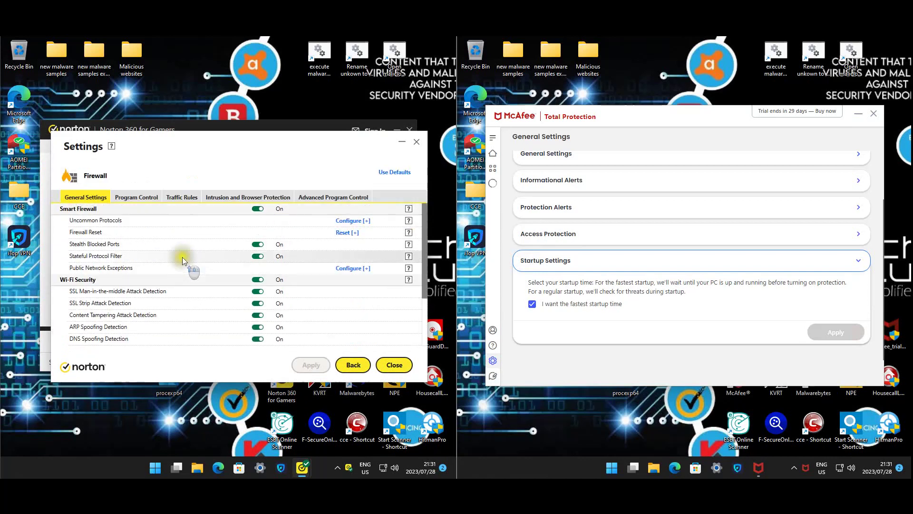
pyautogui.click(226, 198)
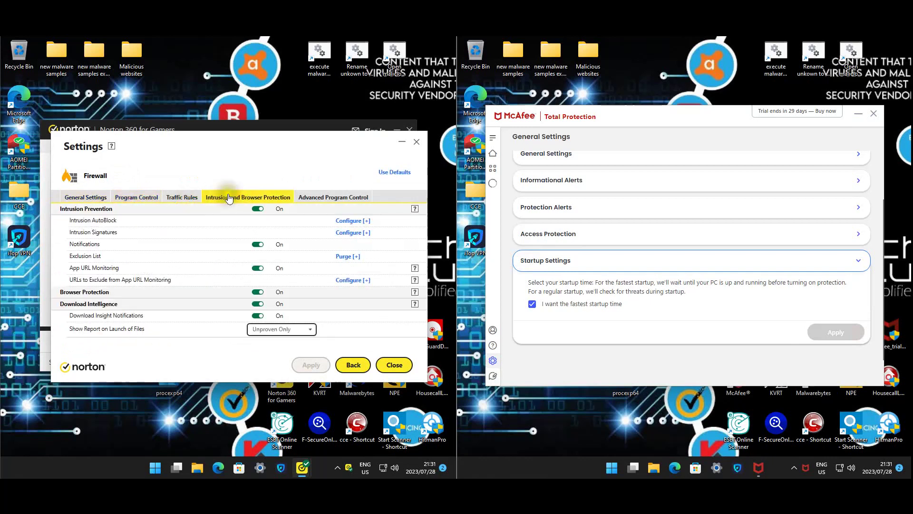
pyautogui.scroll(-2, 223, 238)
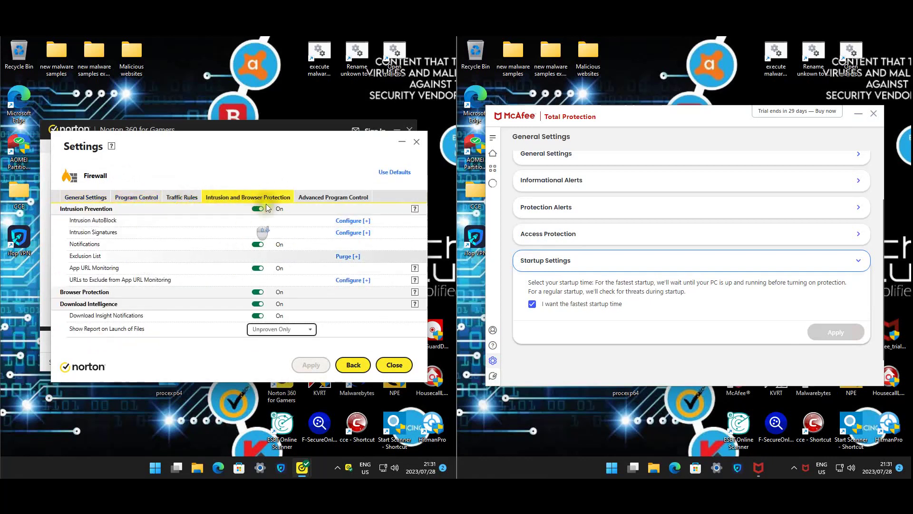
pyautogui.click(329, 197)
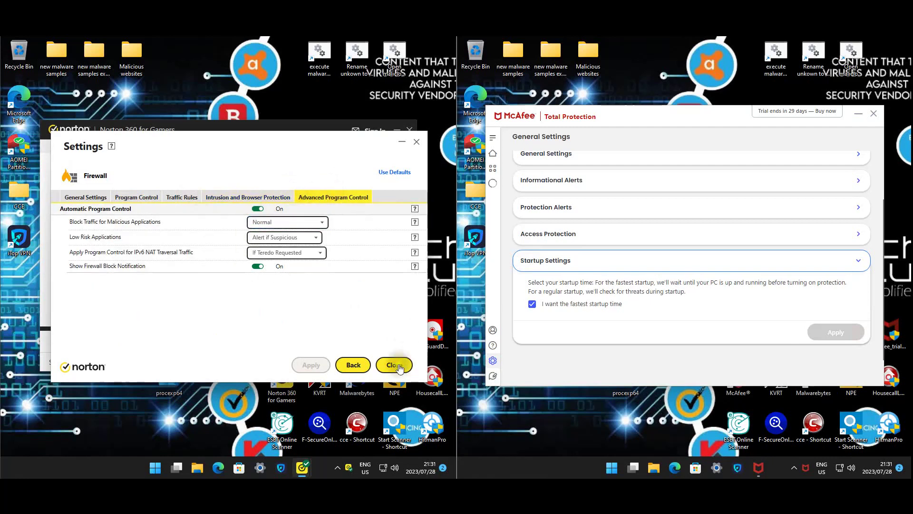
pyautogui.click(354, 365)
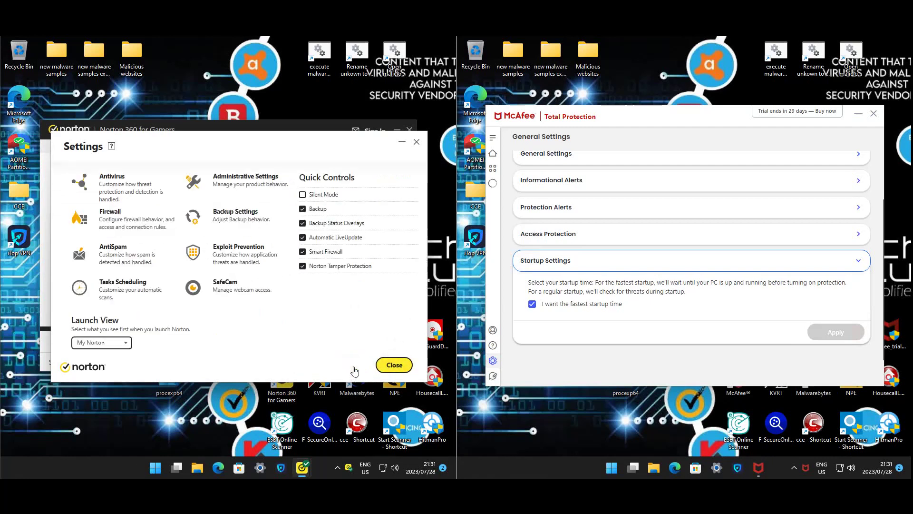
# Check Norton's Exploit Prevention settings and return to the settings overview.
pyautogui.click(223, 253)
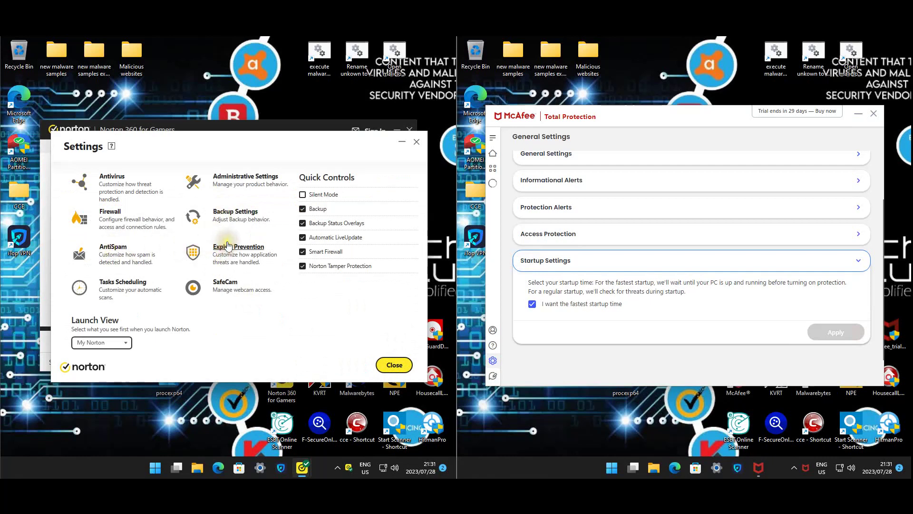
pyautogui.scroll(-1, 312, 256)
pyautogui.scroll(1, 313, 260)
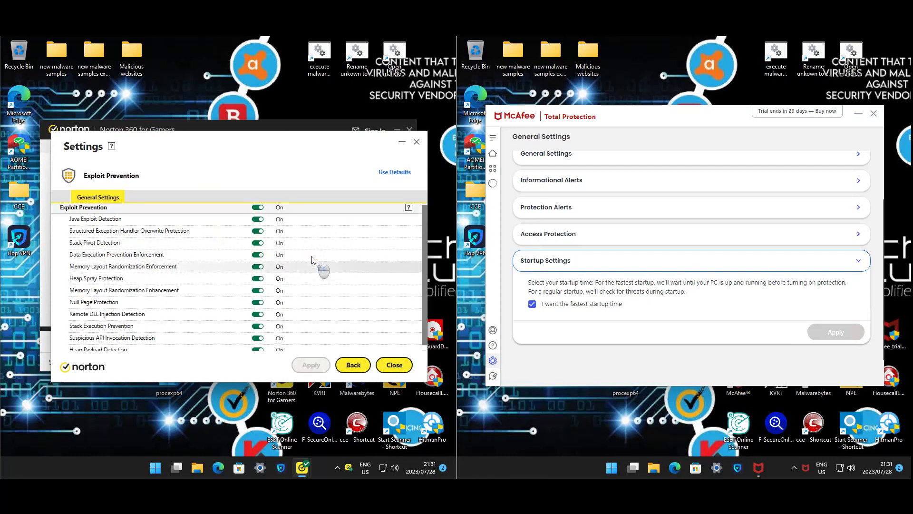
pyautogui.click(353, 367)
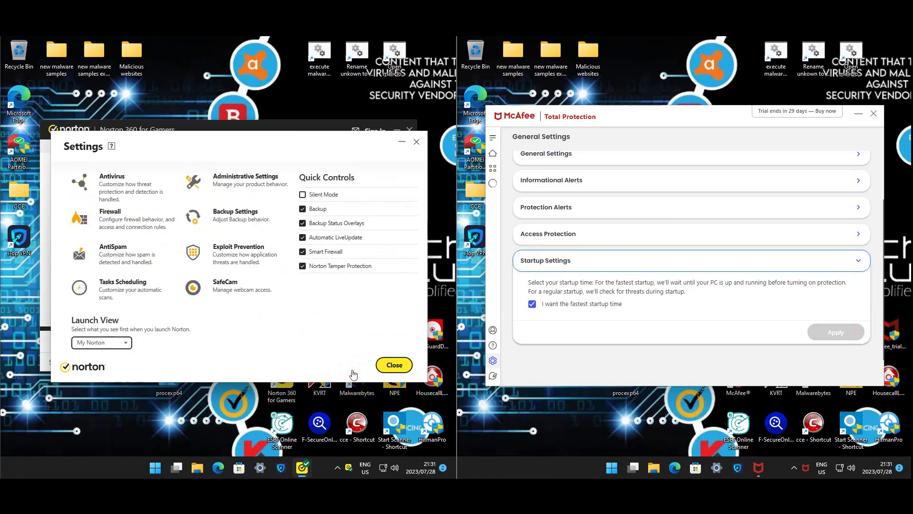
pyautogui.scroll(-1, 217, 290)
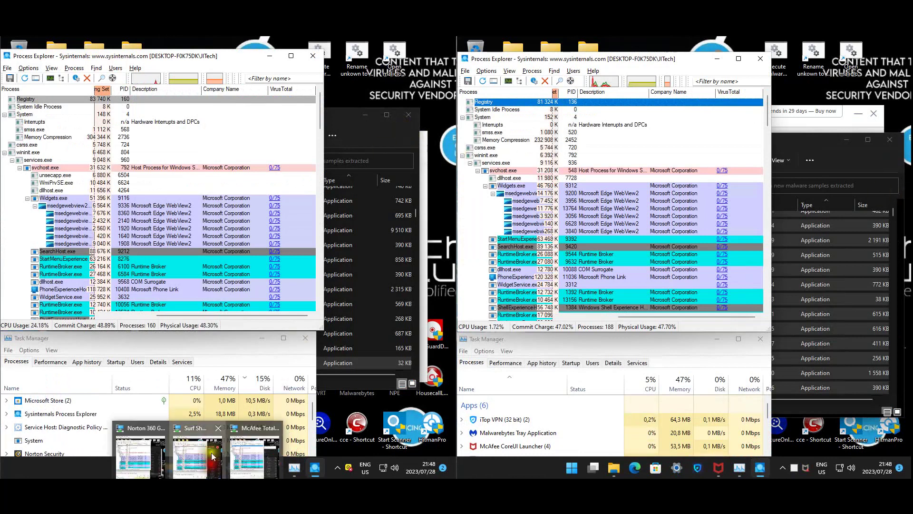
# Close the "new malware samples extracted" folder windows on the Surfshark, McAfee and Norton machines.
pyautogui.click(212, 457)
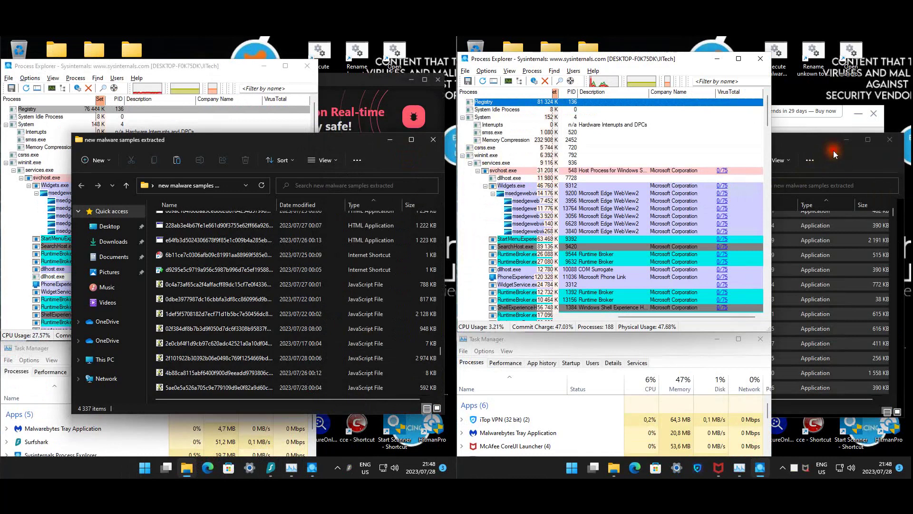
pyautogui.click(833, 150)
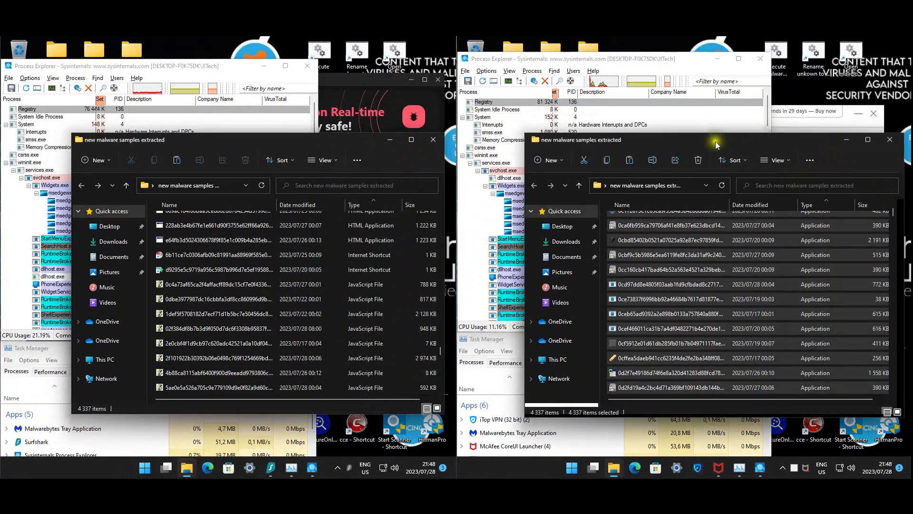
pyautogui.moveTo(702, 139); pyautogui.dragTo(692, 101)
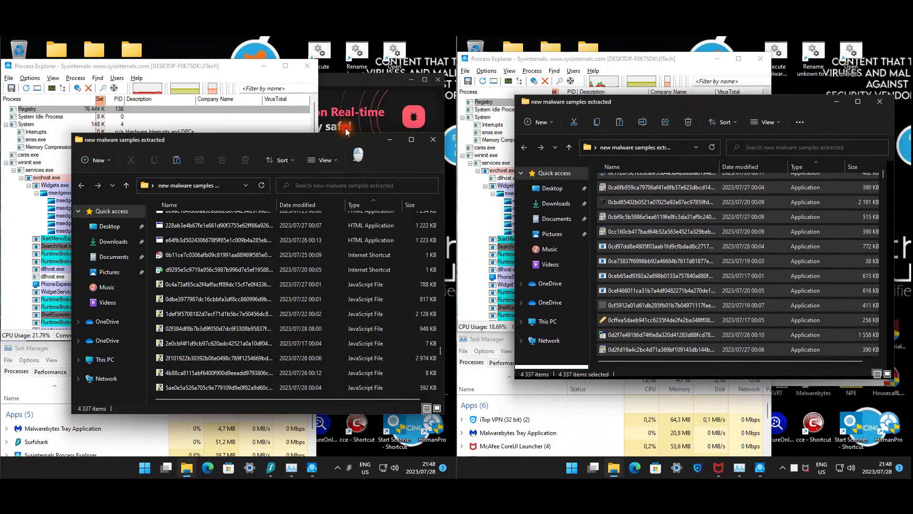
pyautogui.click(432, 139)
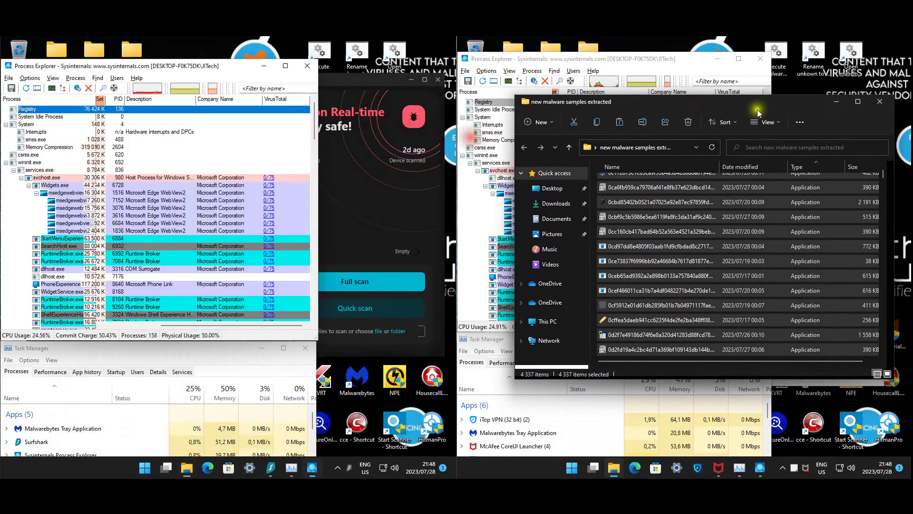
pyautogui.click(880, 102)
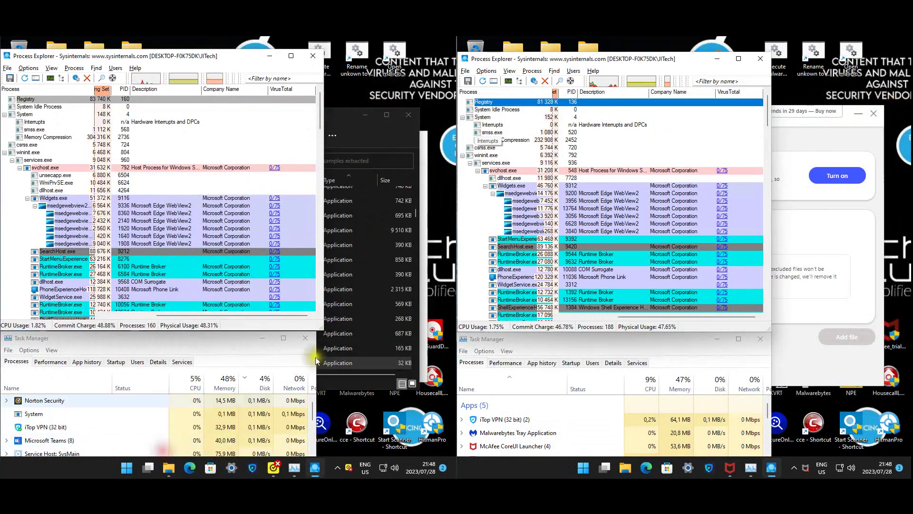
pyautogui.click(403, 143)
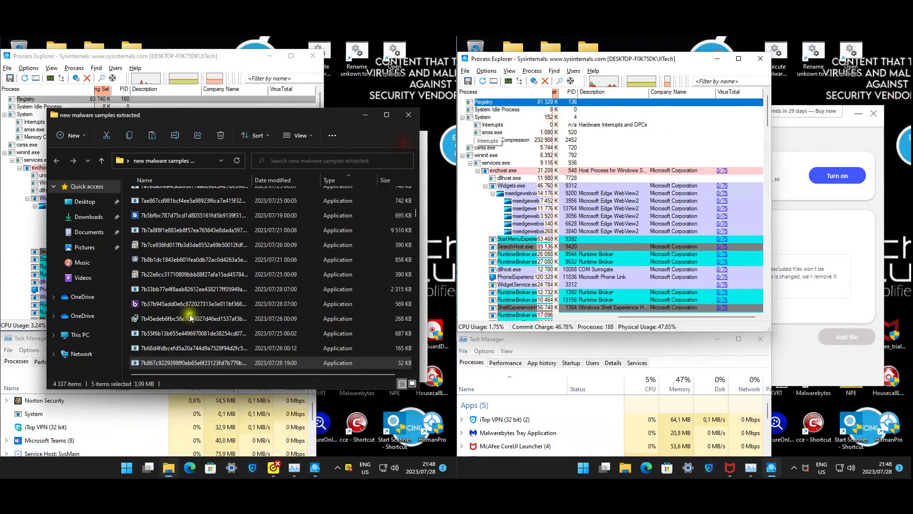
pyautogui.click(408, 115)
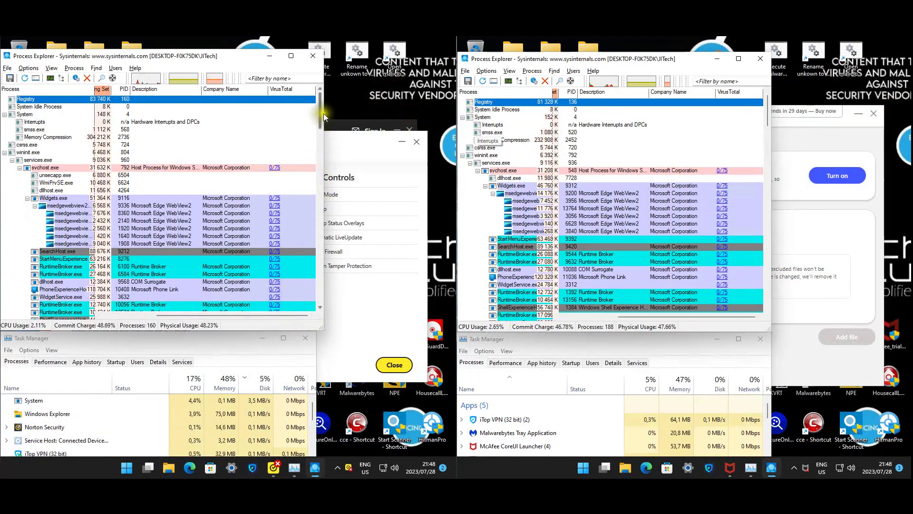
# Inspect the running processes and their VirusTotal ratings in Process Explorer on the Norton, McAfee and Surfshark machines.
pyautogui.moveTo(321, 112); pyautogui.dragTo(330, 89)
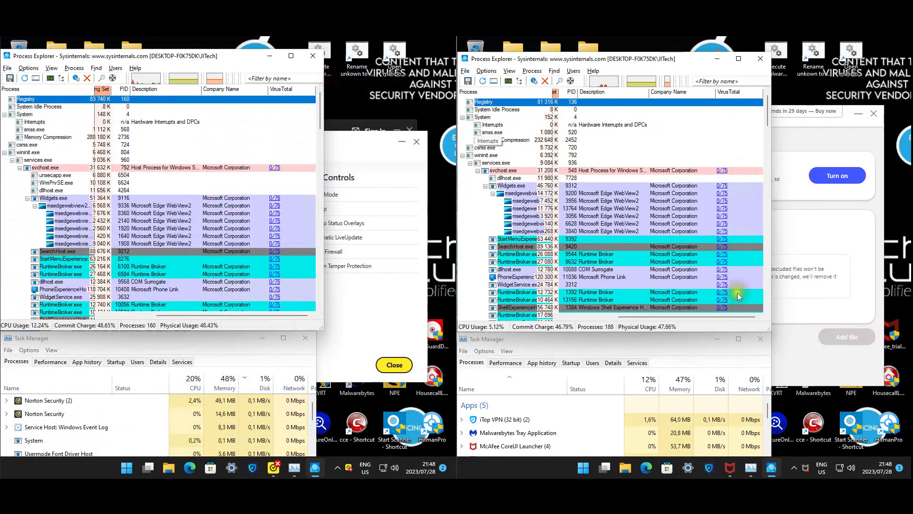
pyautogui.click(769, 117)
pyautogui.moveTo(769, 116); pyautogui.dragTo(756, 307)
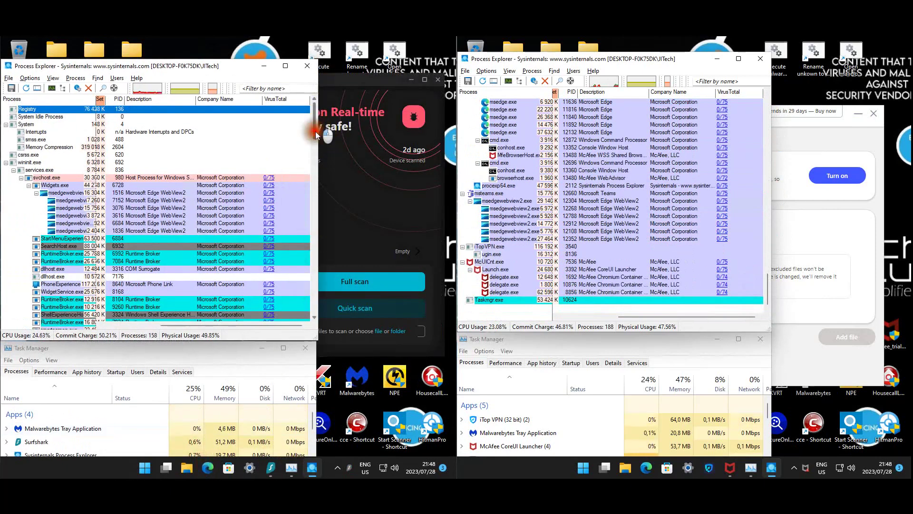
pyautogui.moveTo(317, 135); pyautogui.dragTo(327, 303)
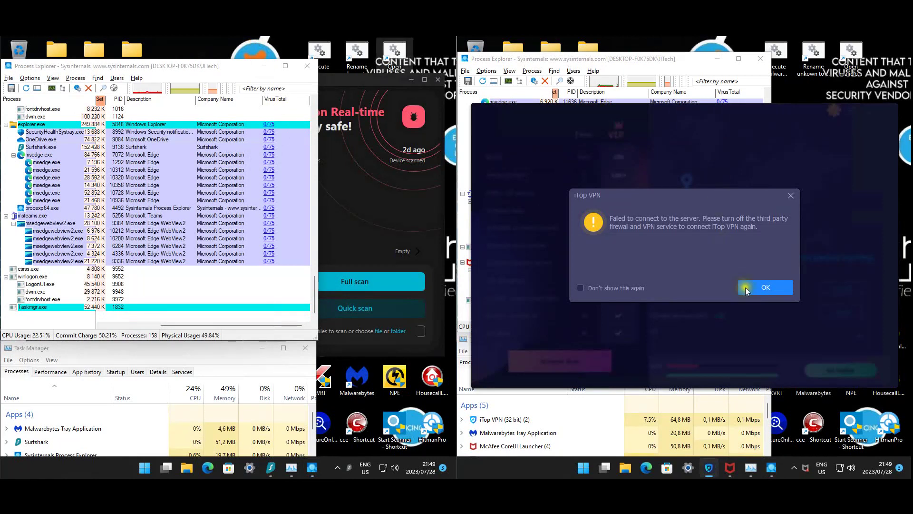
# Dismiss the iTop VPN connection message on the McAfee machine and bring Surfshark's antivirus settings to the front on the Surfshark machine.
pyautogui.click(766, 287)
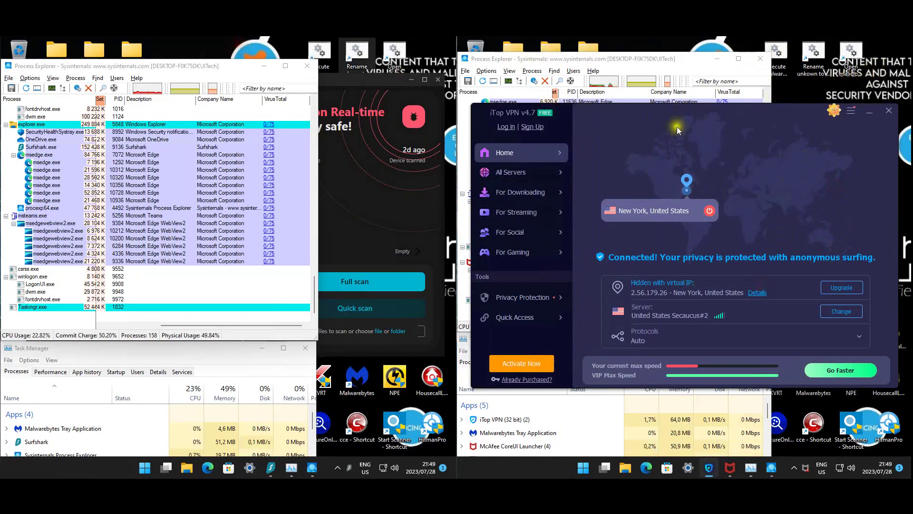
pyautogui.click(339, 78)
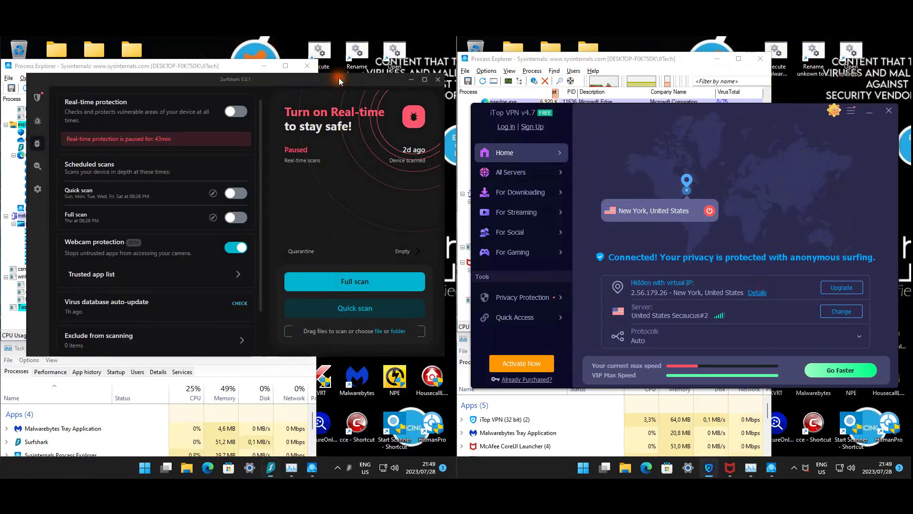
pyautogui.click(234, 63)
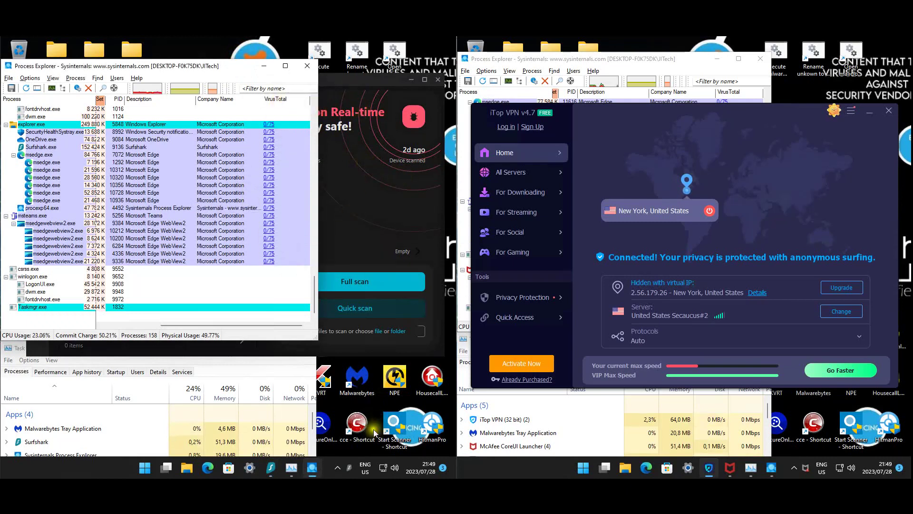
pyautogui.click(367, 216)
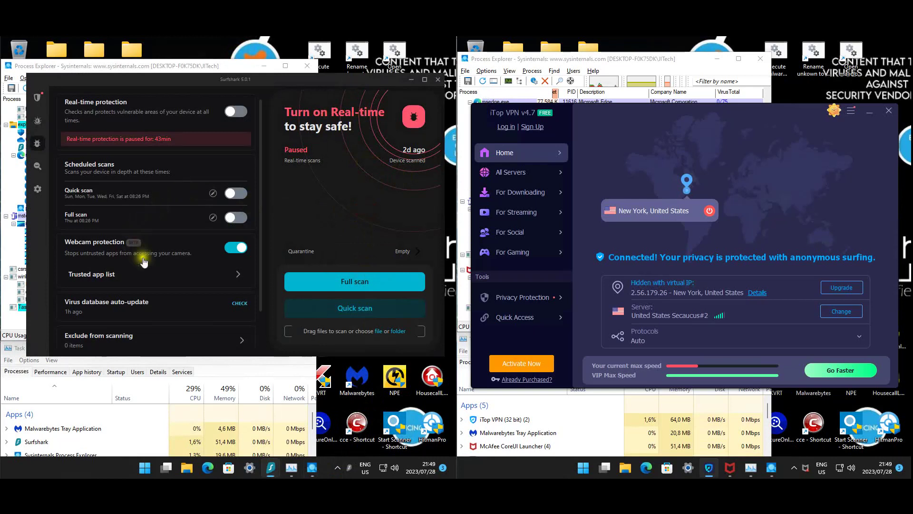
# Check for virus database updates in Surfshark and start an update check in McAfee.
pyautogui.click(240, 305)
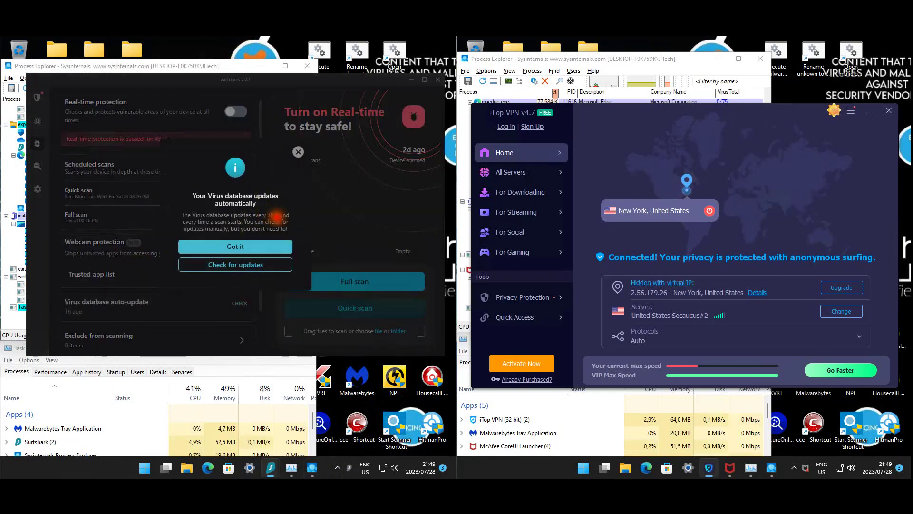
pyautogui.click(248, 264)
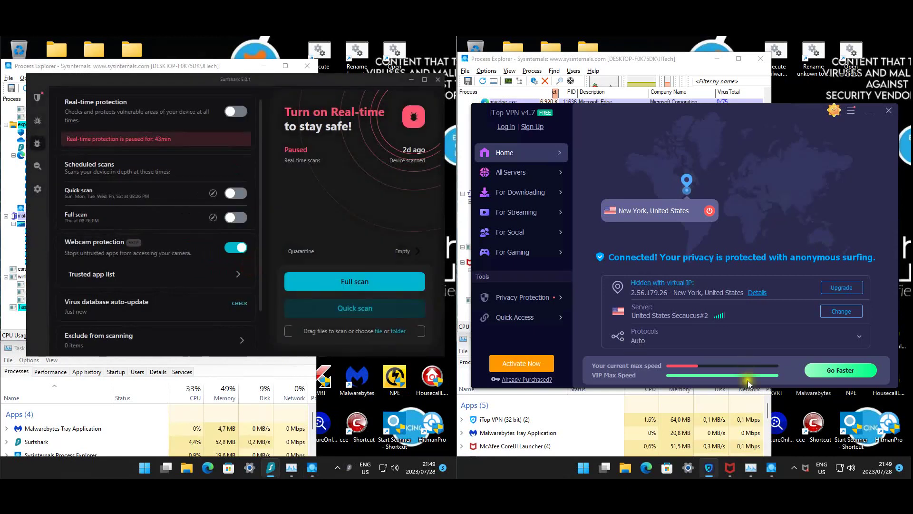
pyautogui.rightClick(805, 467)
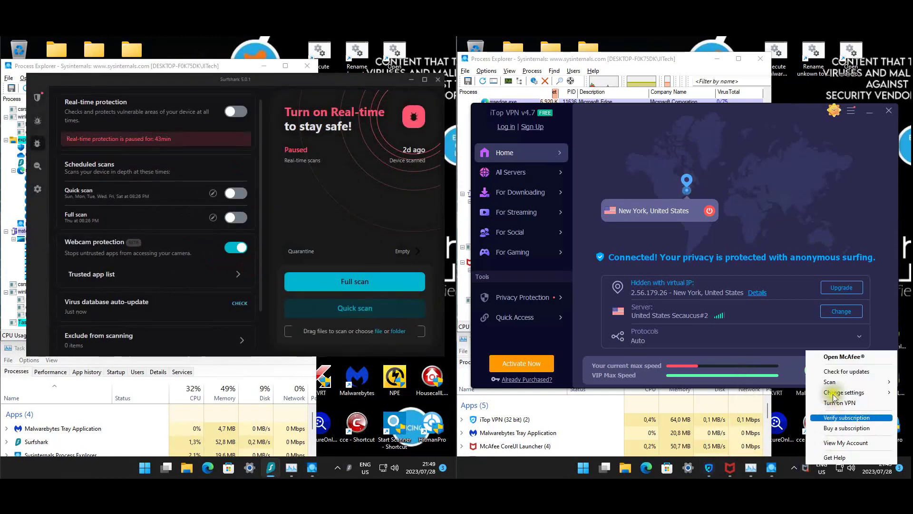
pyautogui.click(835, 372)
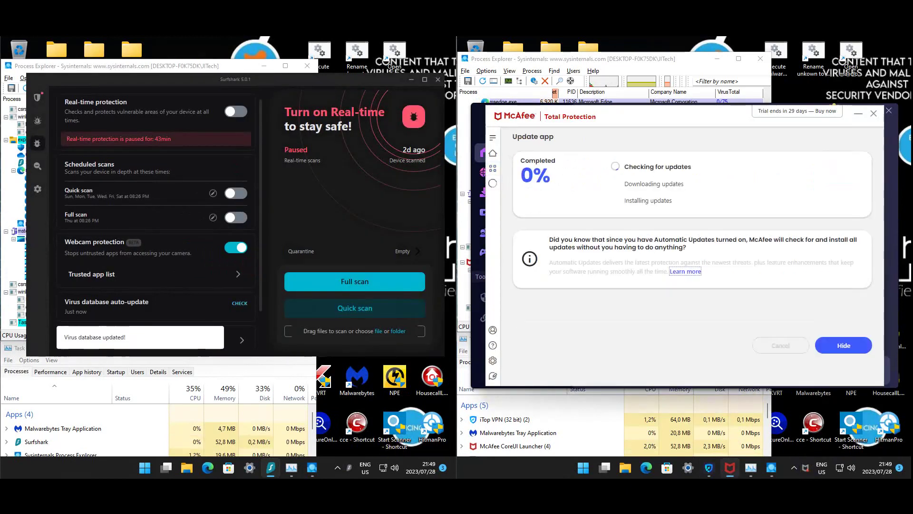
# Switch to the Norton machine and run LiveUpdate.
pyautogui.moveTo(197, 468)
pyautogui.click(147, 440)
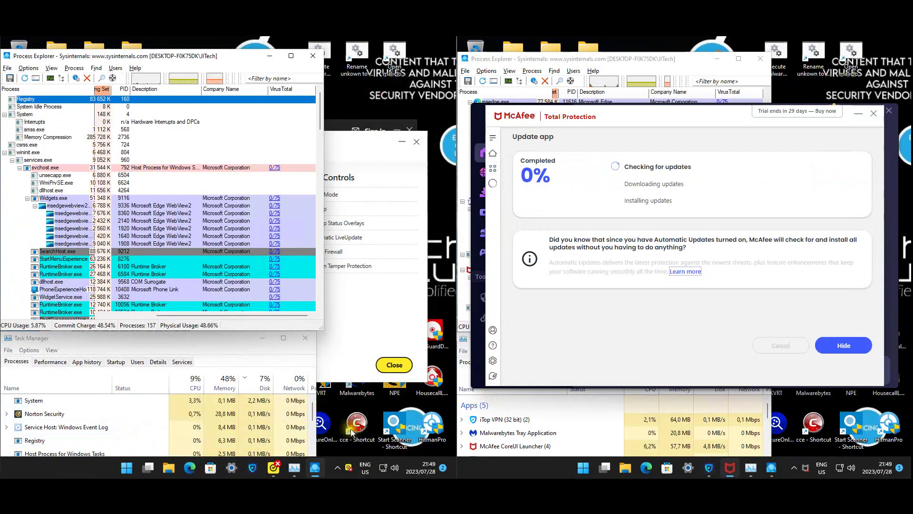
pyautogui.rightClick(348, 468)
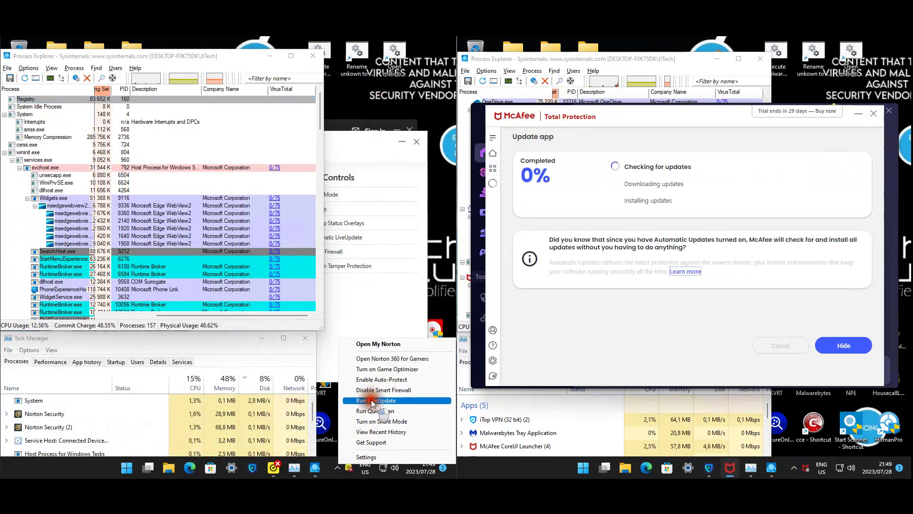
pyautogui.click(374, 400)
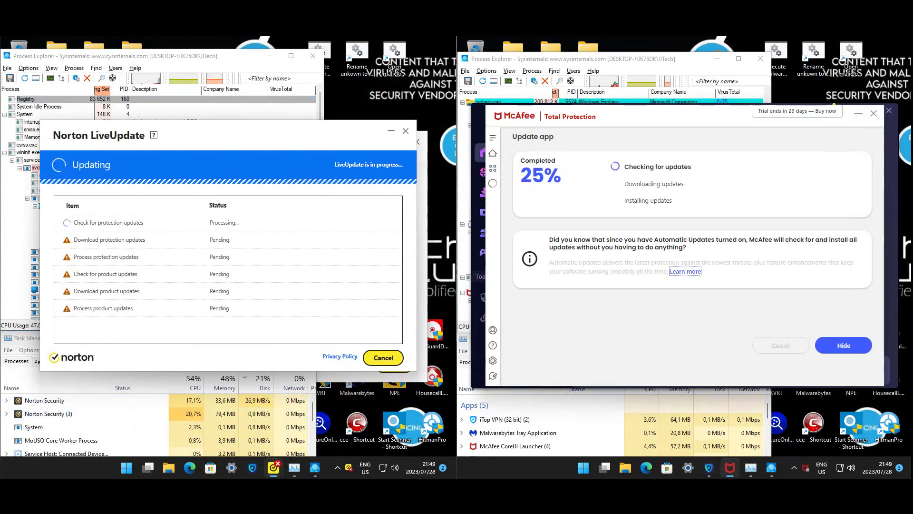
# Return to the Surfshark machine and check for virus database updates a second time.
pyautogui.moveTo(189, 467)
pyautogui.click(189, 448)
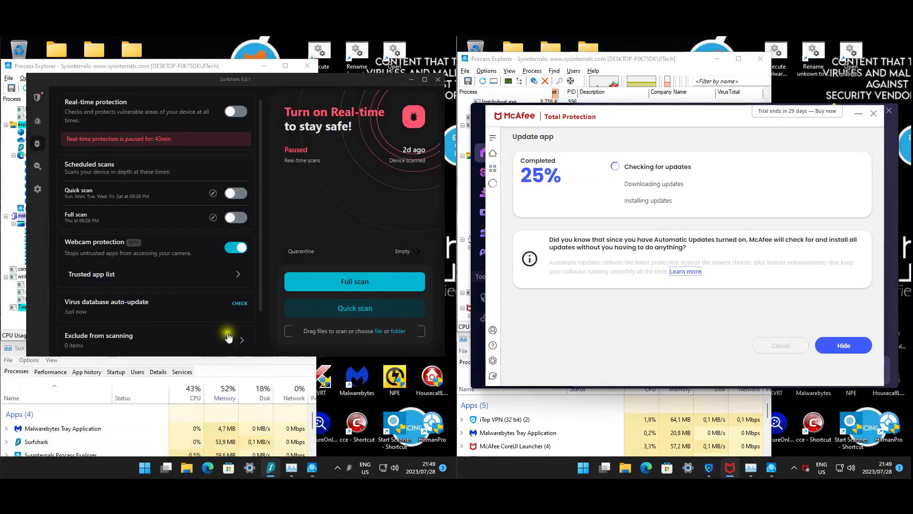
pyautogui.click(239, 303)
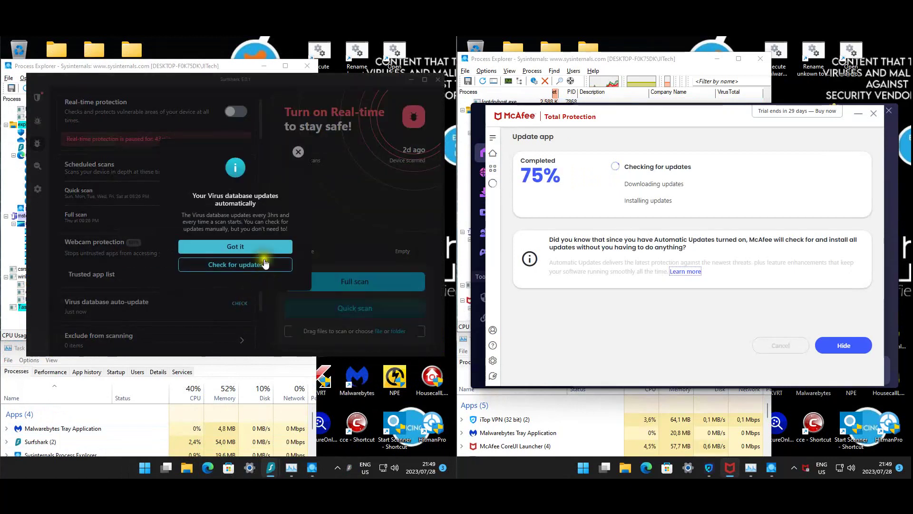
pyautogui.click(265, 263)
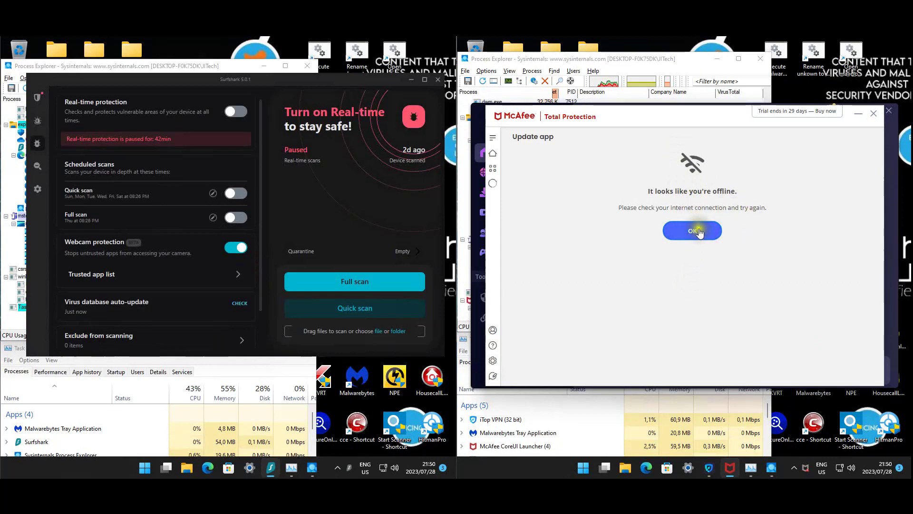
# Bring the Norton machine into view and start another update check in McAfee.
pyautogui.moveTo(208, 469)
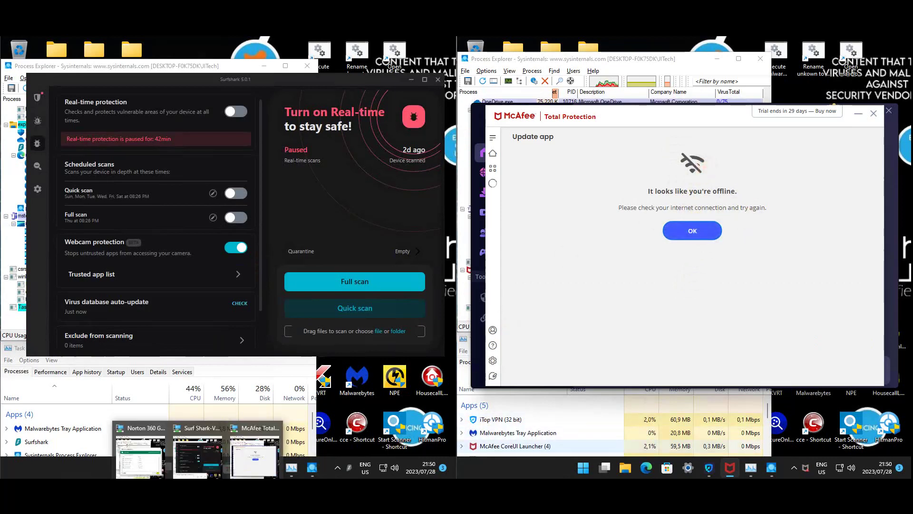
pyautogui.click(140, 452)
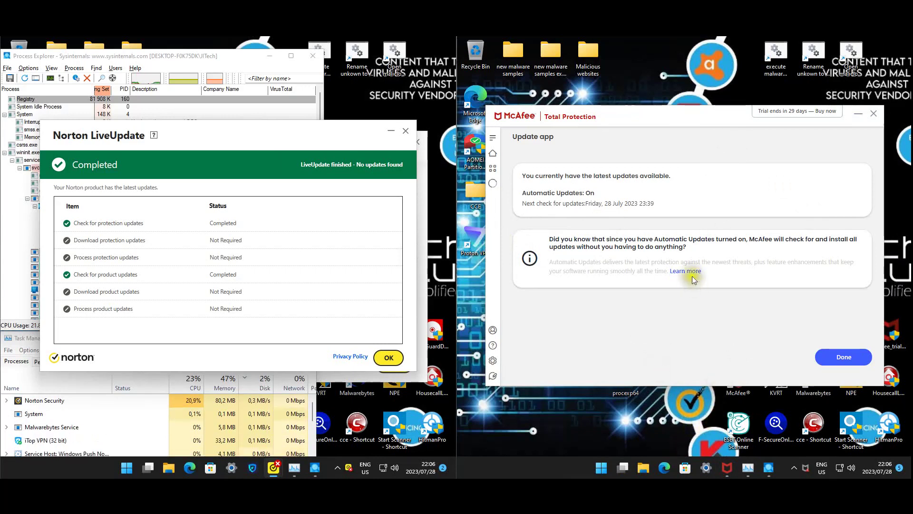
pyautogui.rightClick(810, 470)
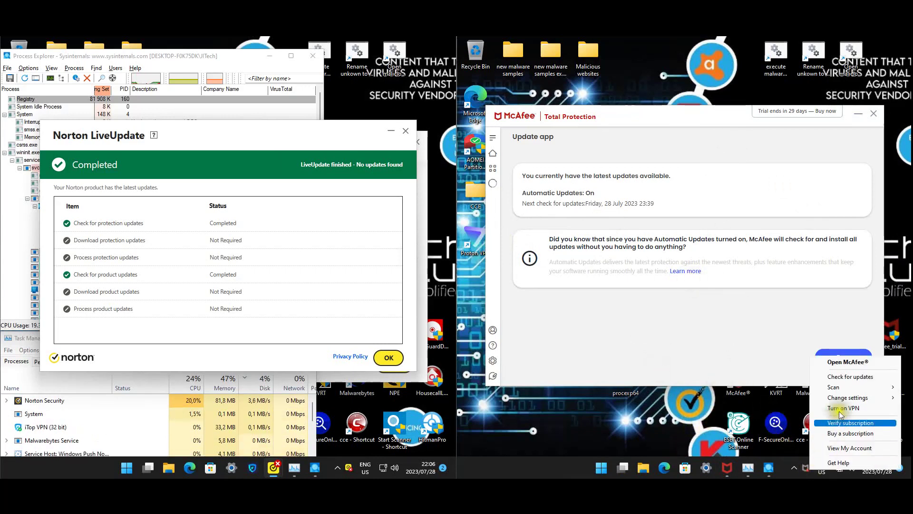
pyautogui.click(842, 378)
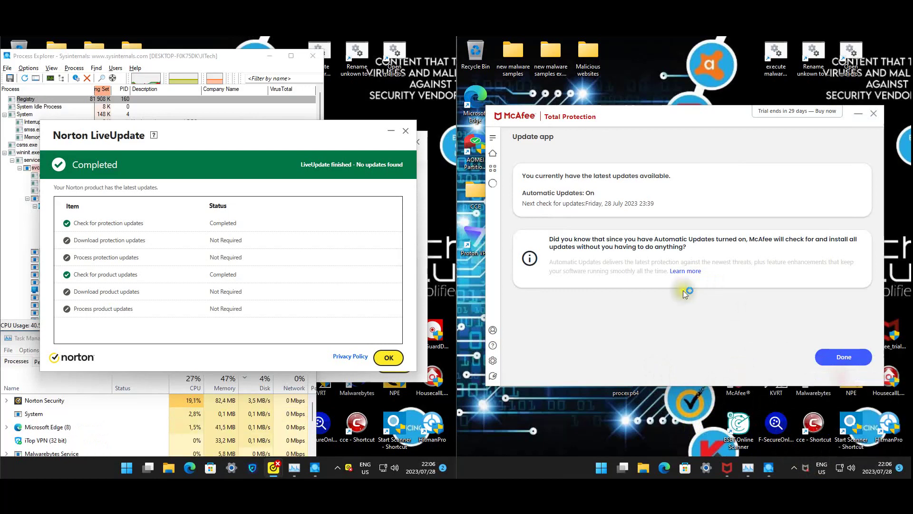
# Close the finished Norton LiveUpdate session and run LiveUpdate again.
pyautogui.click(389, 357)
pyautogui.rightClick(349, 468)
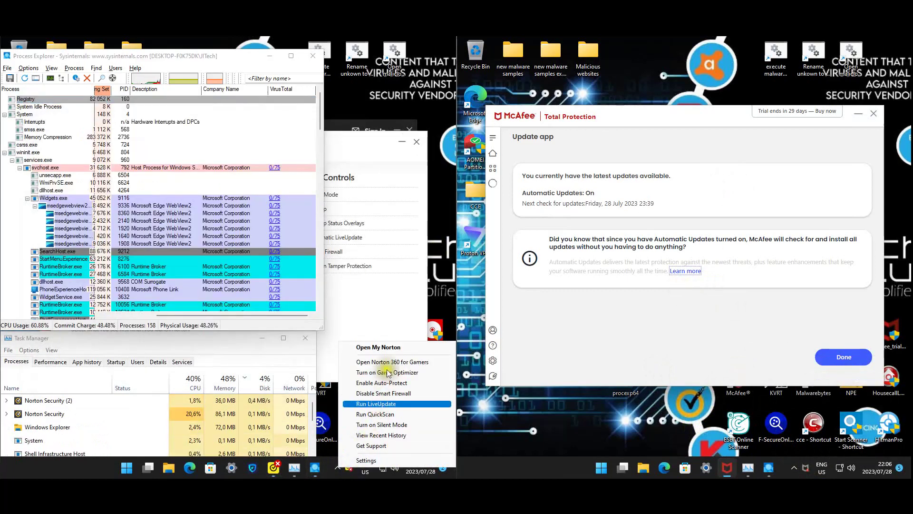
pyautogui.click(376, 404)
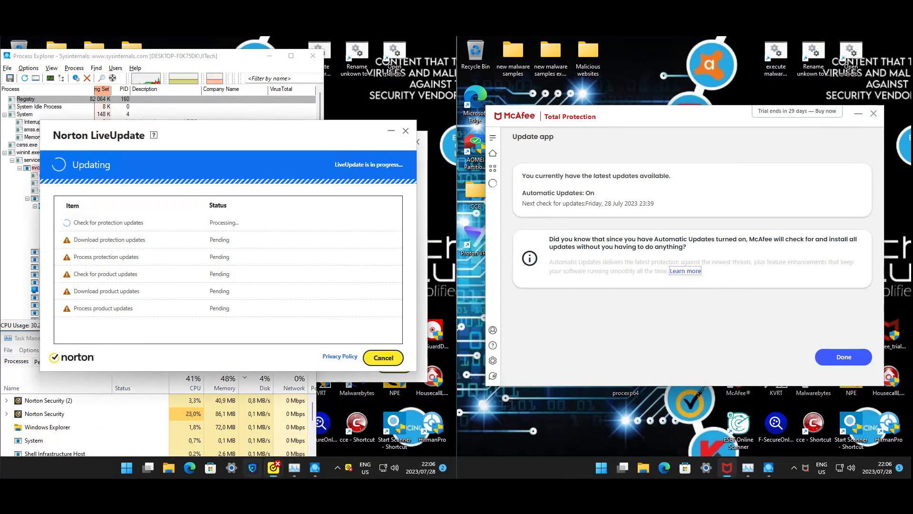
# Close McAfee's update result and check for updates once more.
pyautogui.click(823, 361)
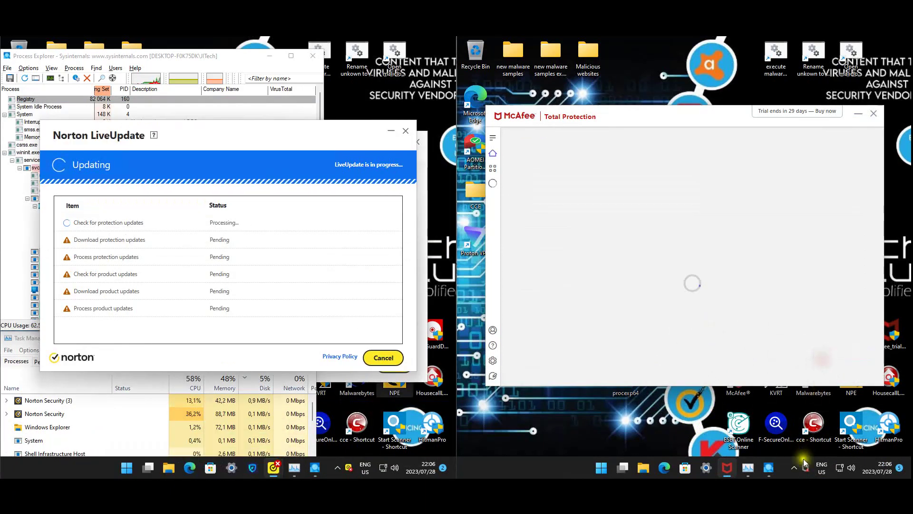
pyautogui.rightClick(806, 467)
pyautogui.click(839, 374)
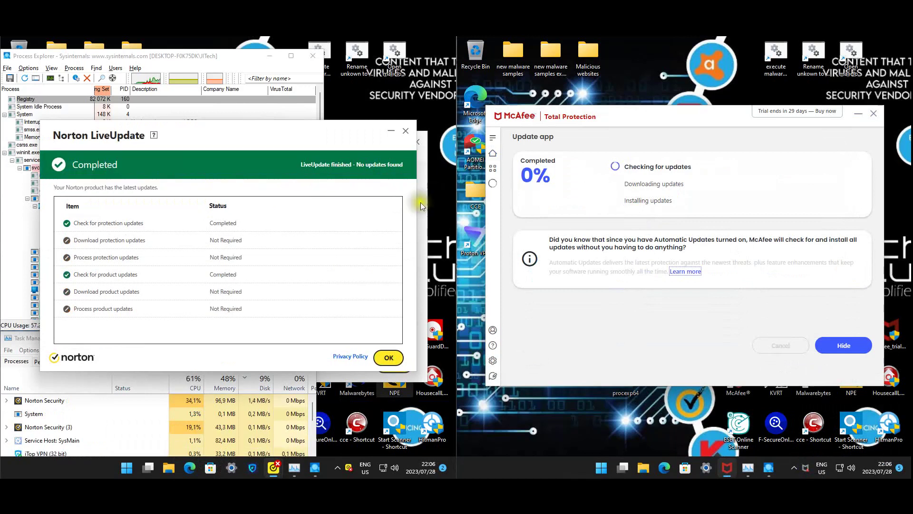
# Close the completed LiveUpdate window and bring Norton's settings window to the front.
pyautogui.click(396, 356)
pyautogui.click(359, 201)
pyautogui.click(362, 200)
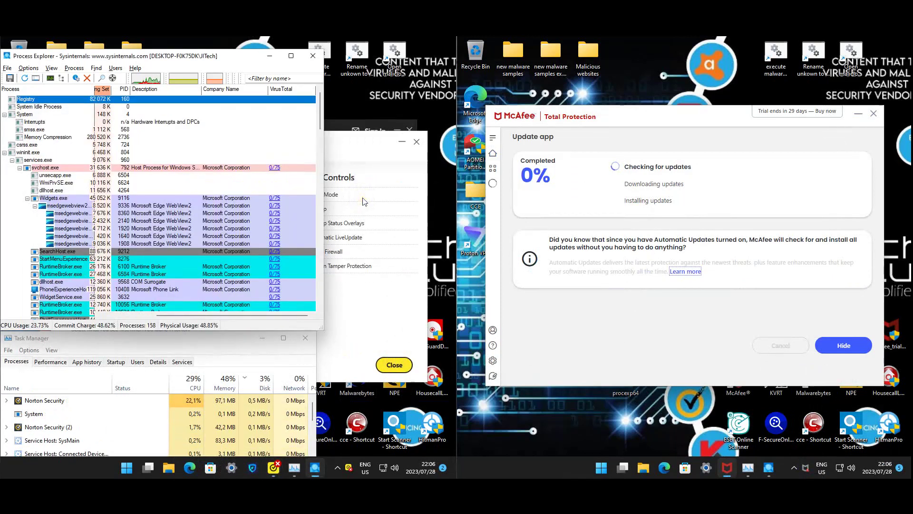
pyautogui.click(365, 324)
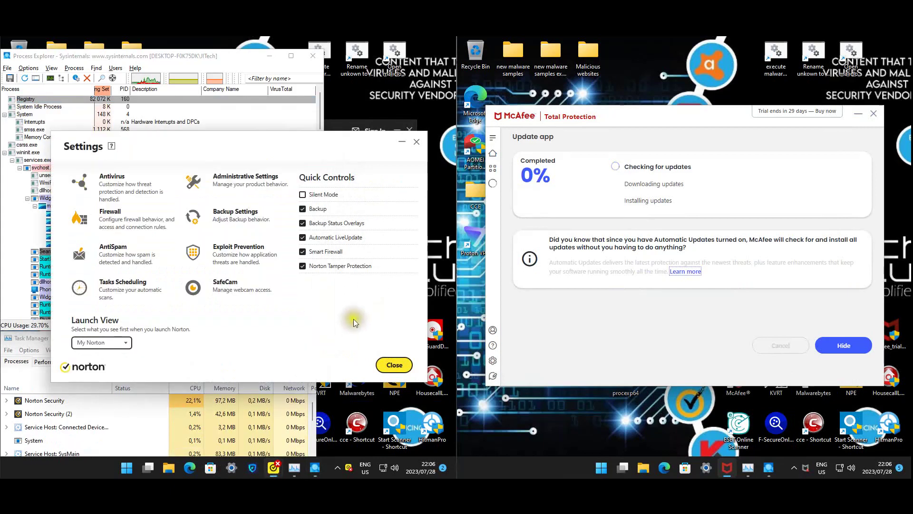
# Switch to the Surfshark machine and run a final manual check for virus database updates.
pyautogui.moveTo(231, 467)
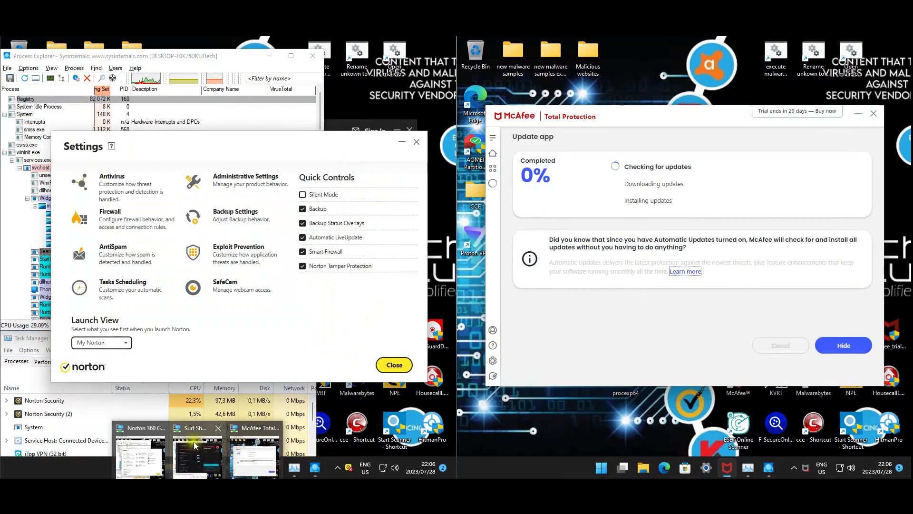
pyautogui.click(195, 446)
pyautogui.click(205, 303)
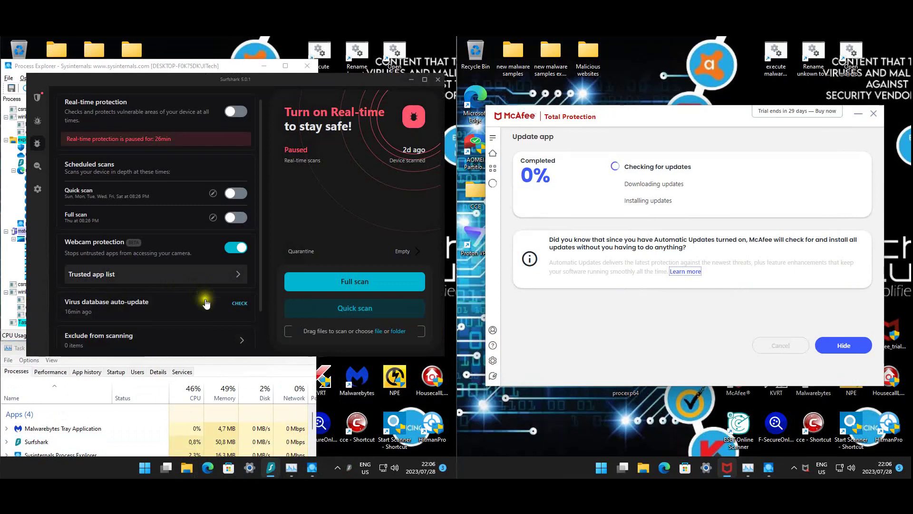
pyautogui.click(246, 309)
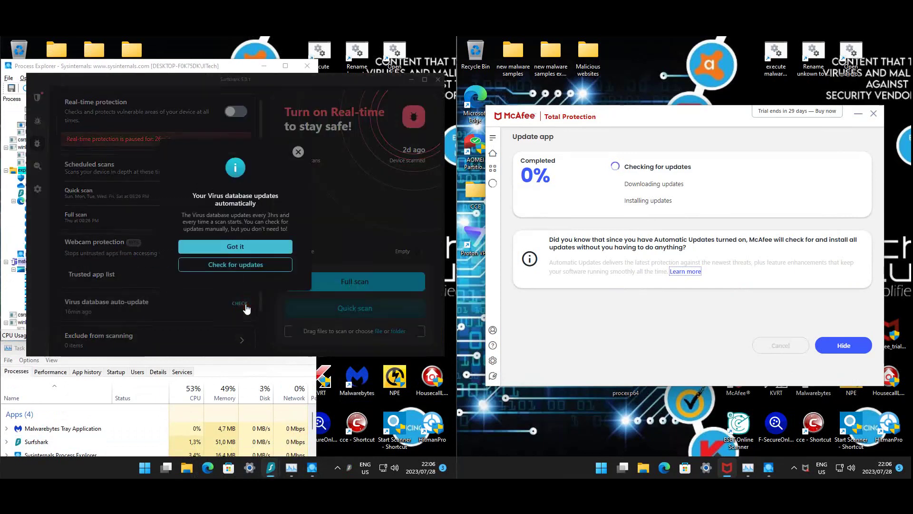
pyautogui.click(245, 265)
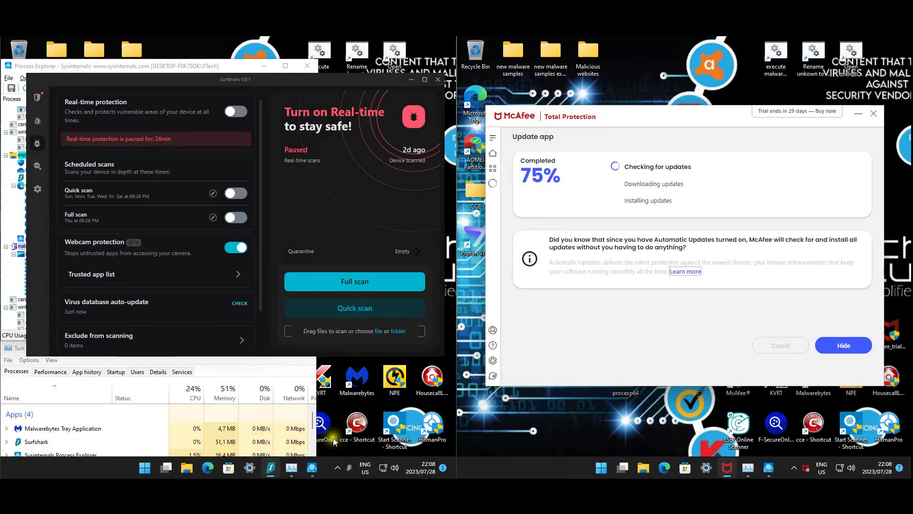
# Turn on Surfshark's Real-time protection, dismissing its notice, and turn on McAfee's Real-Time Scanning.
pyautogui.click(237, 116)
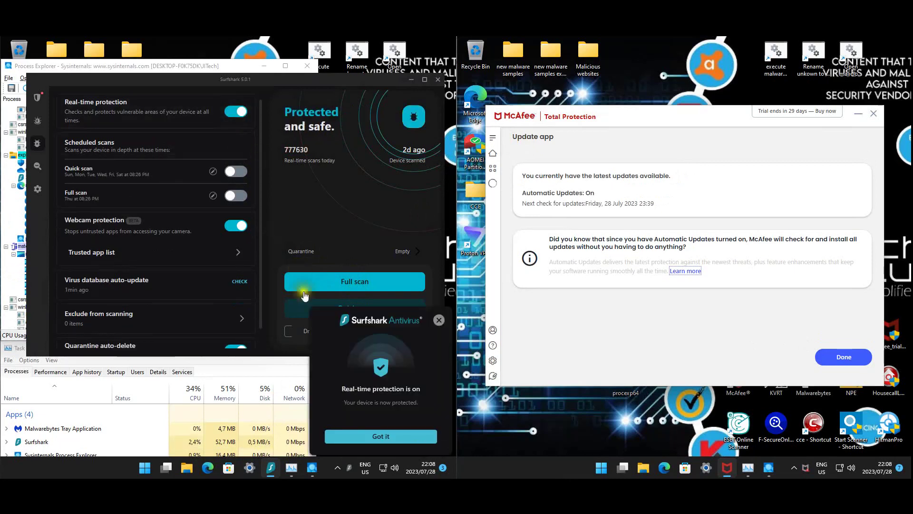
pyautogui.click(402, 436)
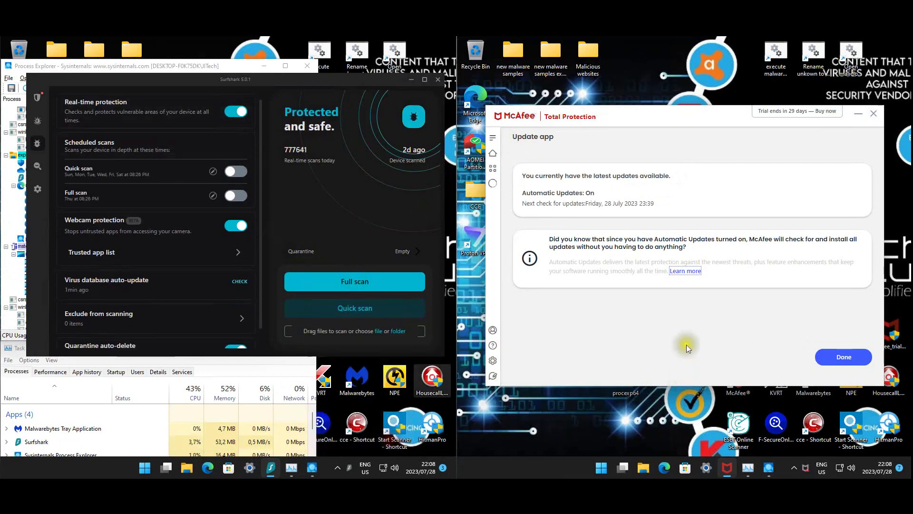
pyautogui.rightClick(806, 471)
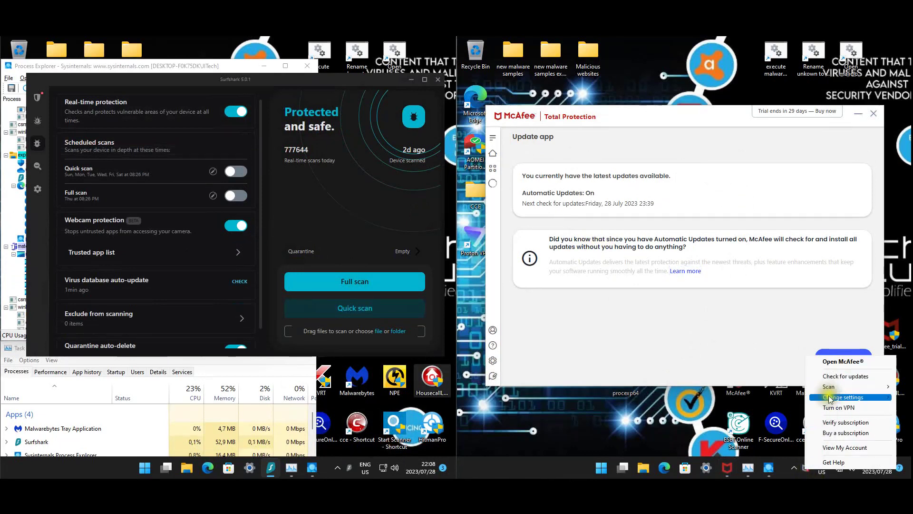
pyautogui.moveTo(830, 397)
pyautogui.click(773, 398)
pyautogui.click(827, 186)
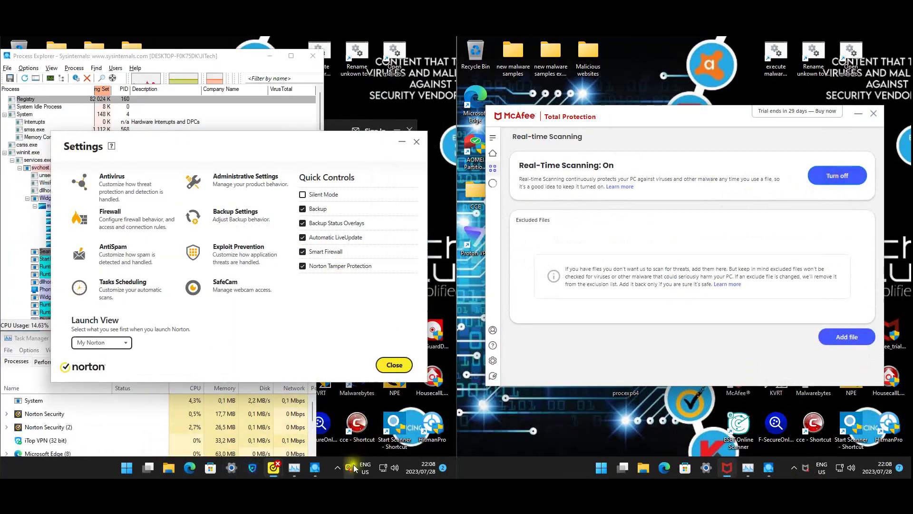
# Enable Norton Auto-Protect, then close the settings and show the Security section in Norton 360 for Gamers' main window.
pyautogui.rightClick(354, 469)
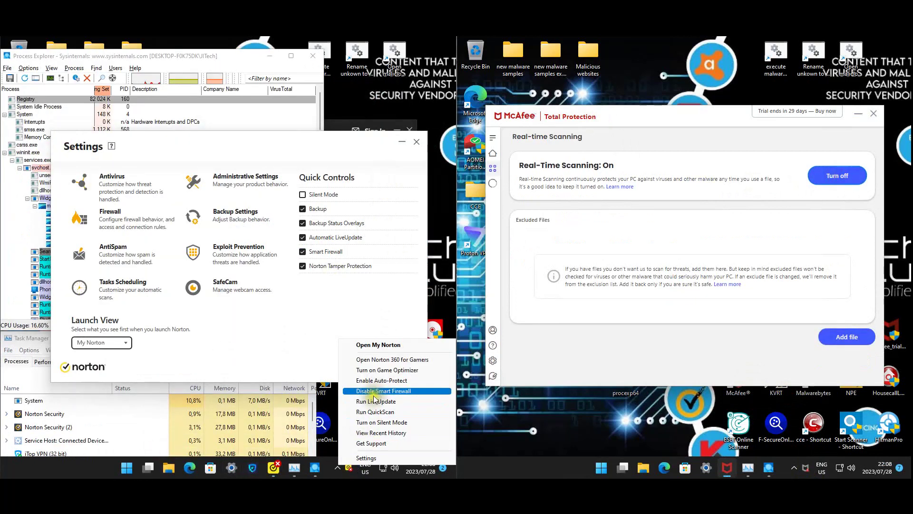
pyautogui.click(373, 381)
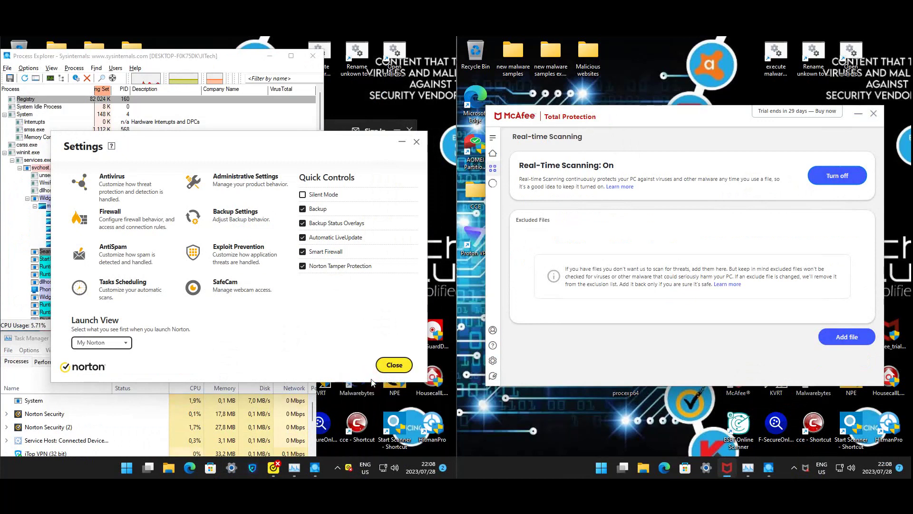
pyautogui.click(409, 366)
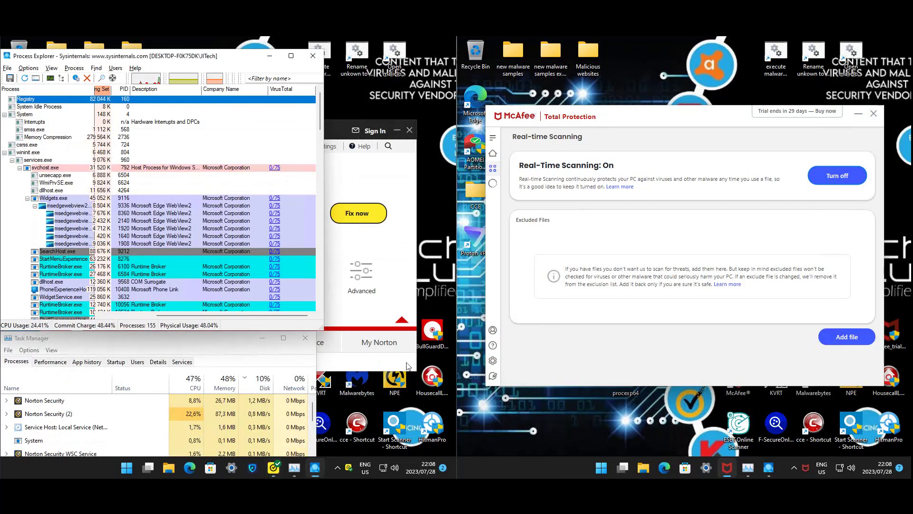
pyautogui.click(369, 170)
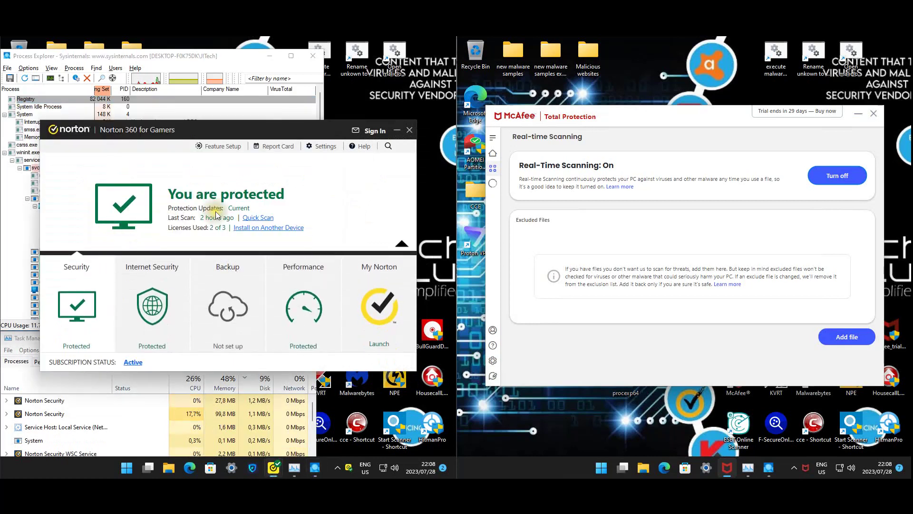
pyautogui.click(400, 241)
pyautogui.click(378, 240)
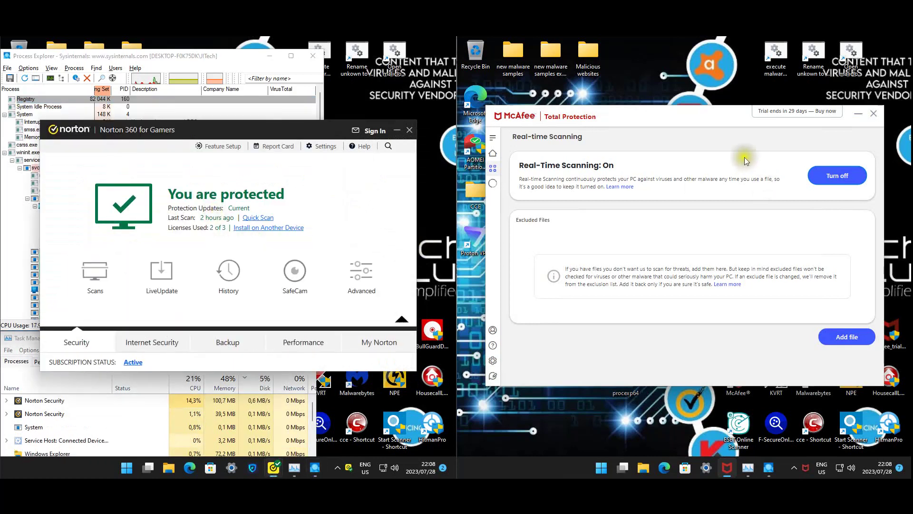
# Return to McAfee's home page and dismiss the Personal Data Cleanup suggestion and the removed cookies and trackers card.
pyautogui.click(493, 154)
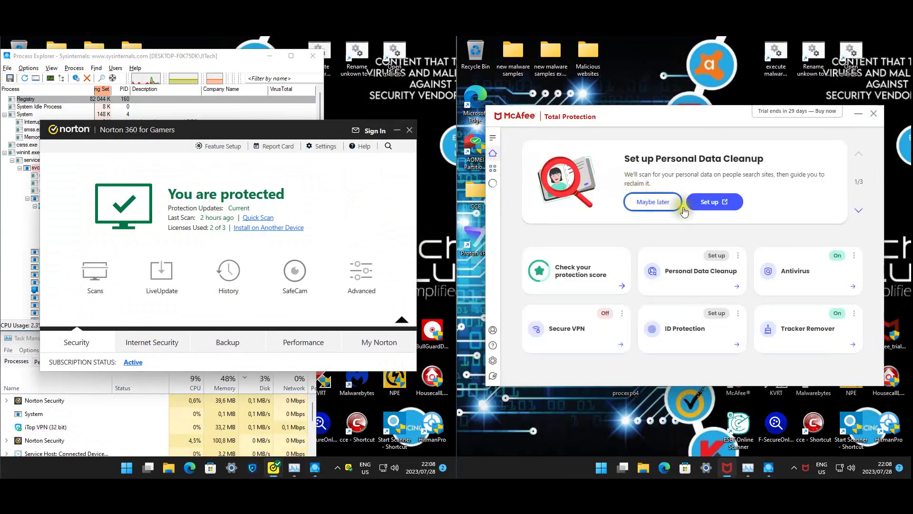
pyautogui.click(653, 202)
pyautogui.click(652, 202)
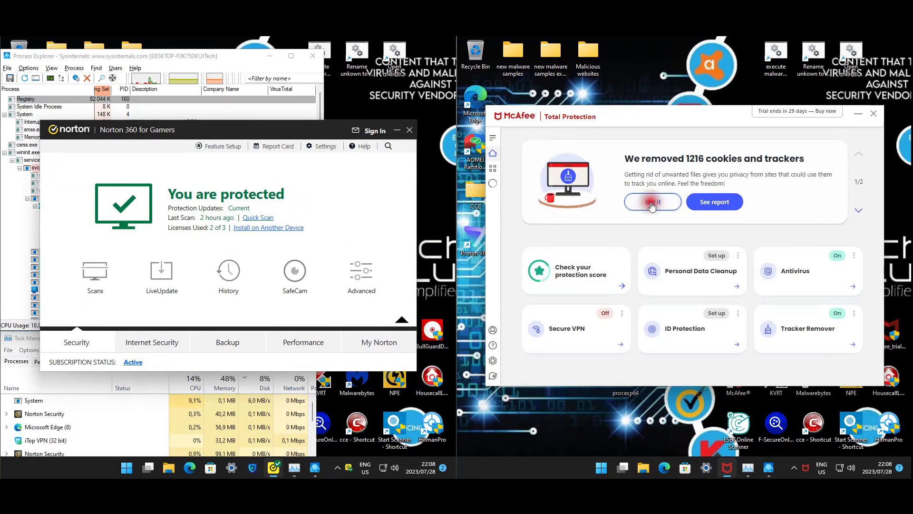
# Dismiss McAfee's removed cookies and trackers card, then switch to the Surfshark machine and minimize the Surfshark window.
pyautogui.click(652, 203)
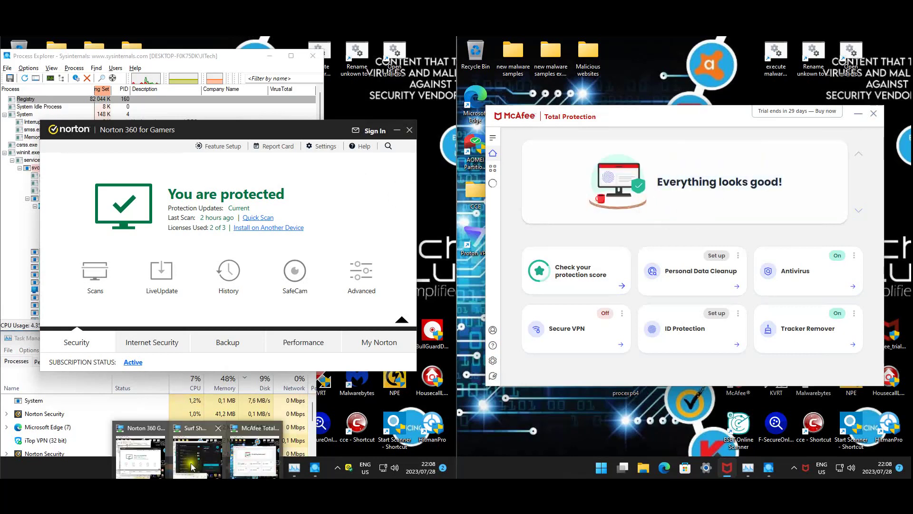
pyautogui.click(253, 468)
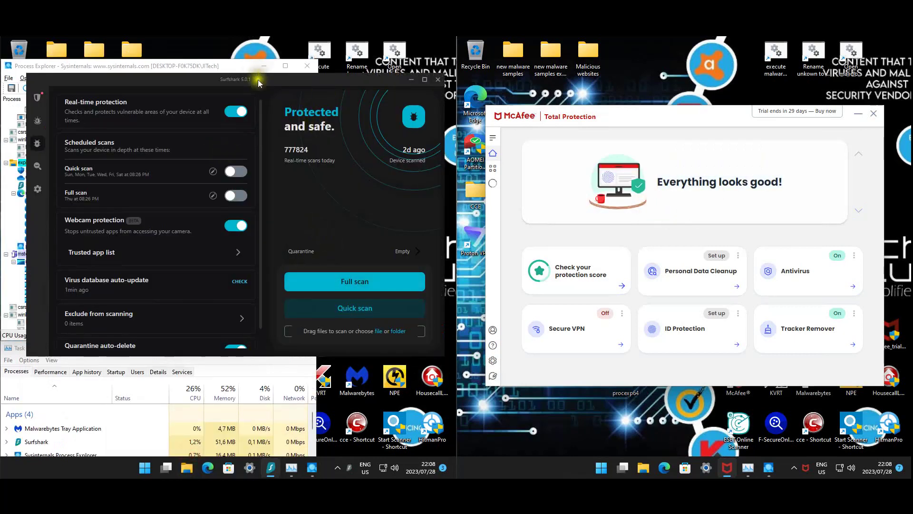
pyautogui.moveTo(256, 87); pyautogui.dragTo(252, 91)
pyautogui.click(409, 85)
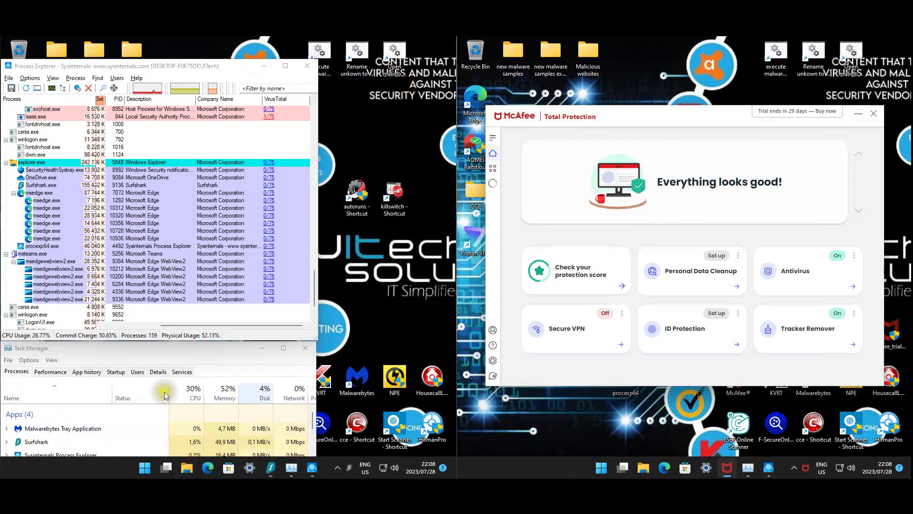
# Bring up Task Manager and Process Explorer on the McAfee machine.
pyautogui.click(748, 468)
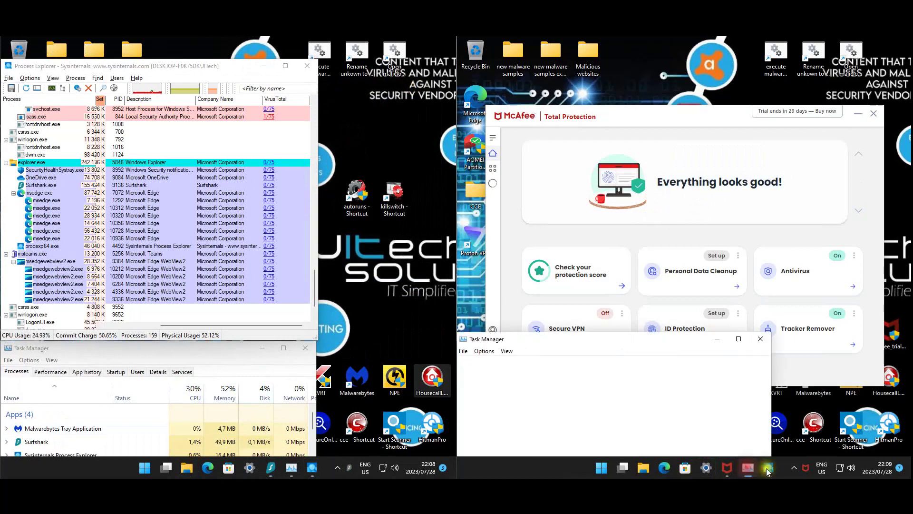
pyautogui.click(769, 468)
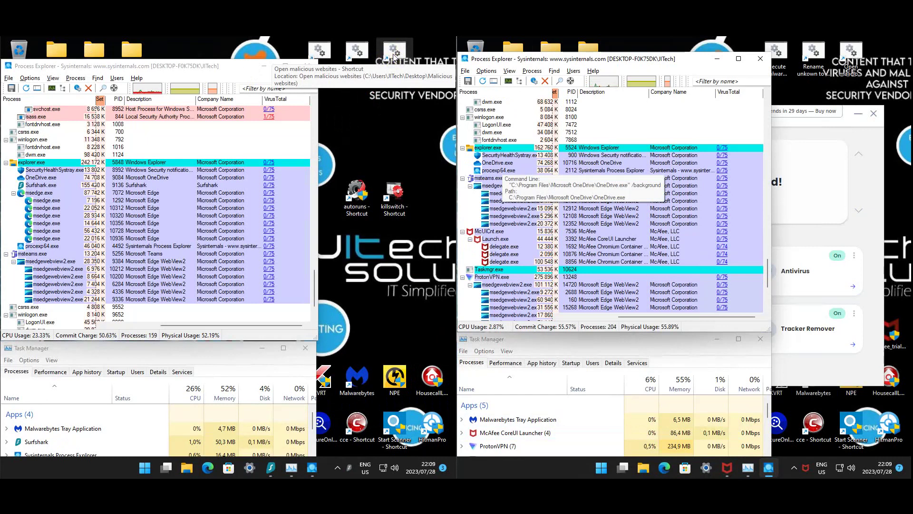
# Run the Open malicious websites shortcut on the Surfshark, Norton and McAfee machines, and sort the McAfee machine's Task Manager processes by disk usage.
pyautogui.click(393, 56)
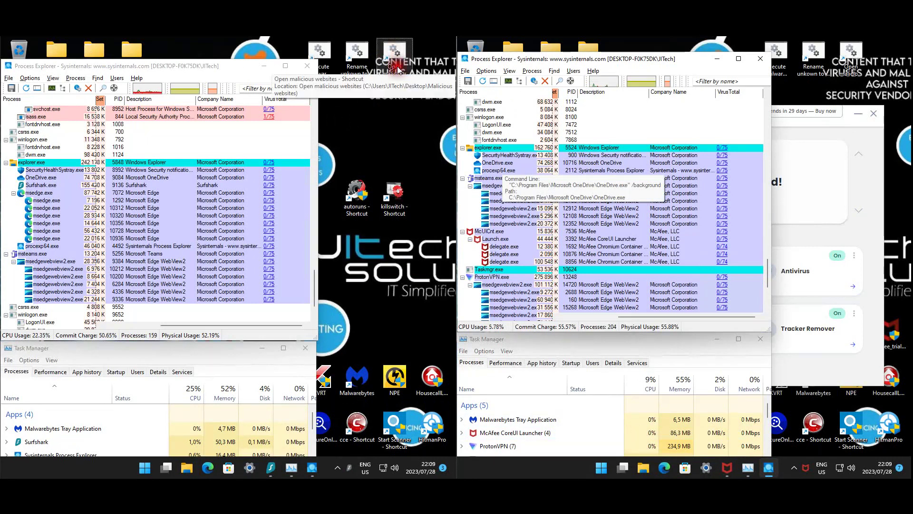
pyautogui.doubleClick(394, 55)
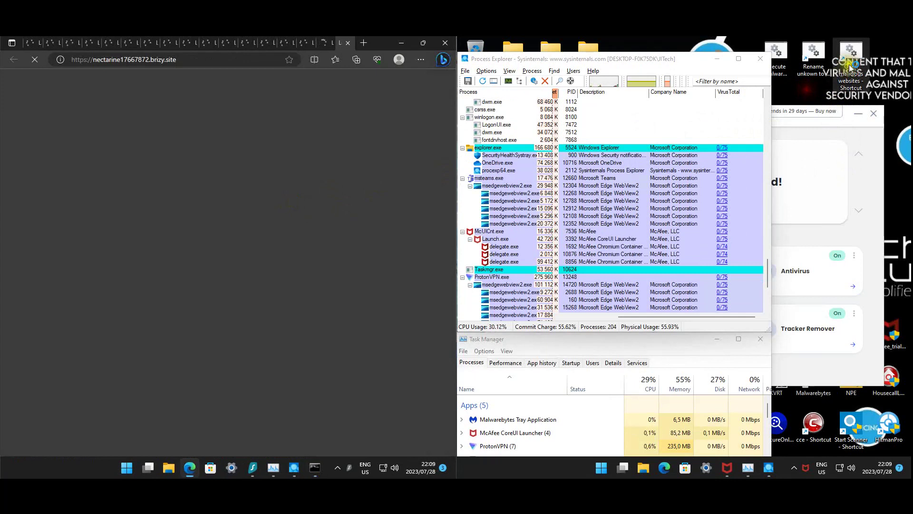
pyautogui.moveTo(190, 468)
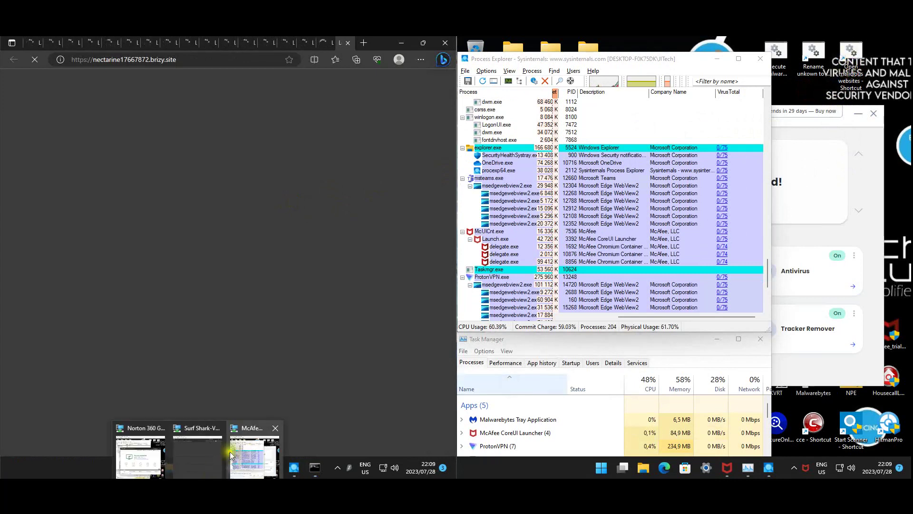
pyautogui.click(140, 454)
pyautogui.doubleClick(397, 69)
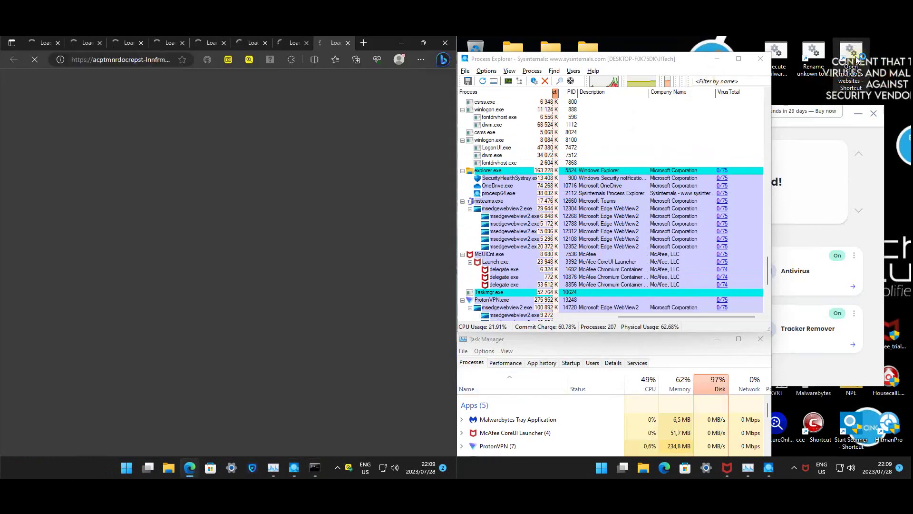
pyautogui.doubleClick(856, 60)
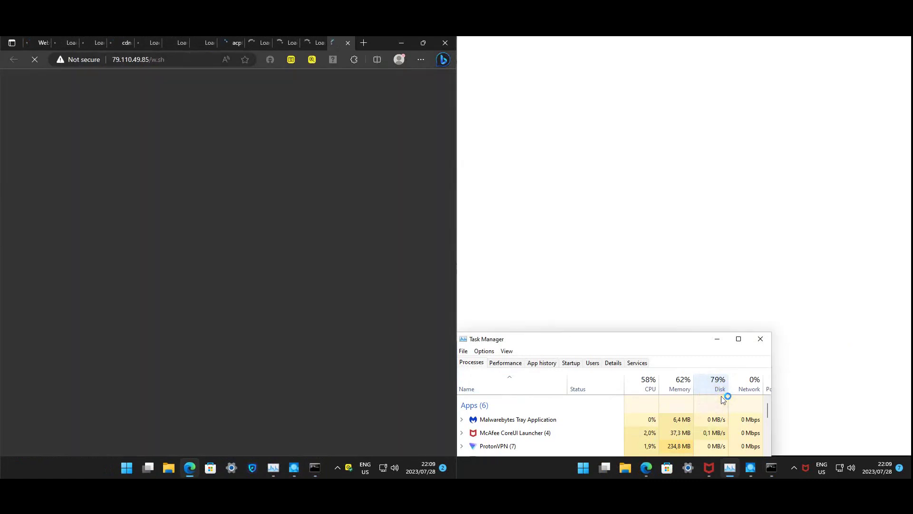
pyautogui.click(706, 392)
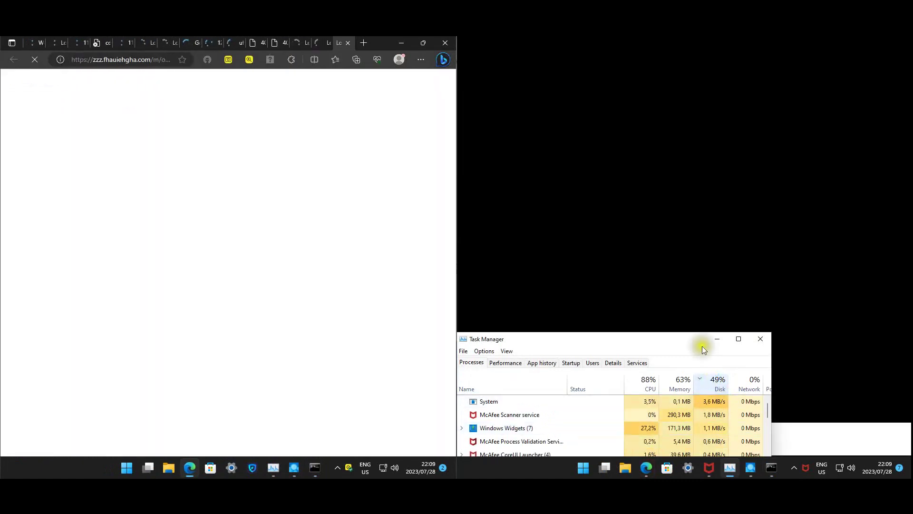
# Review the caught threat in Surfshark's Quarantine and close its window, dismissing the GoogleHealthChecker.exe access error on the McAfee machine.
pyautogui.click(379, 134)
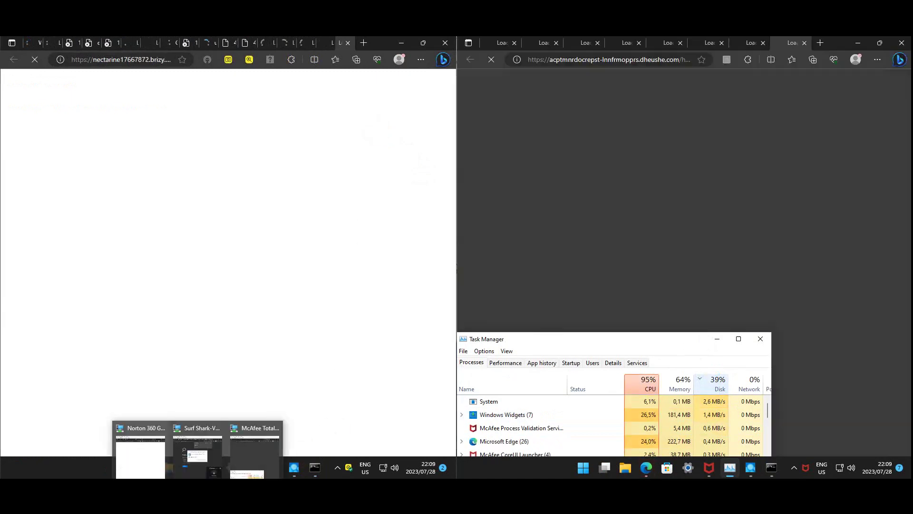
pyautogui.click(193, 459)
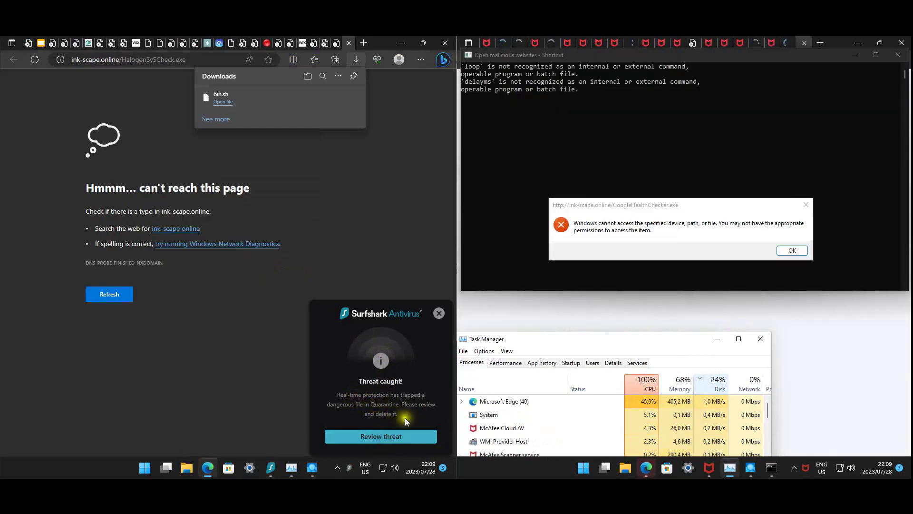
pyautogui.click(380, 435)
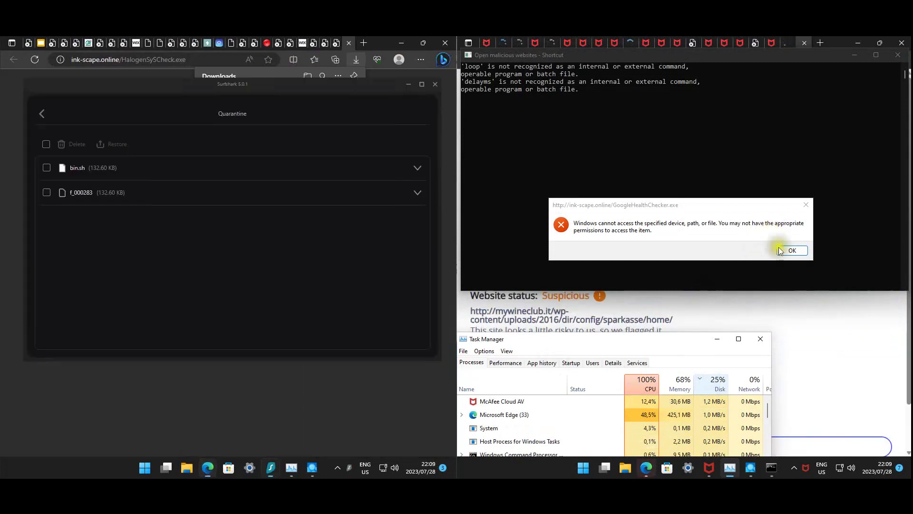
pyautogui.click(791, 251)
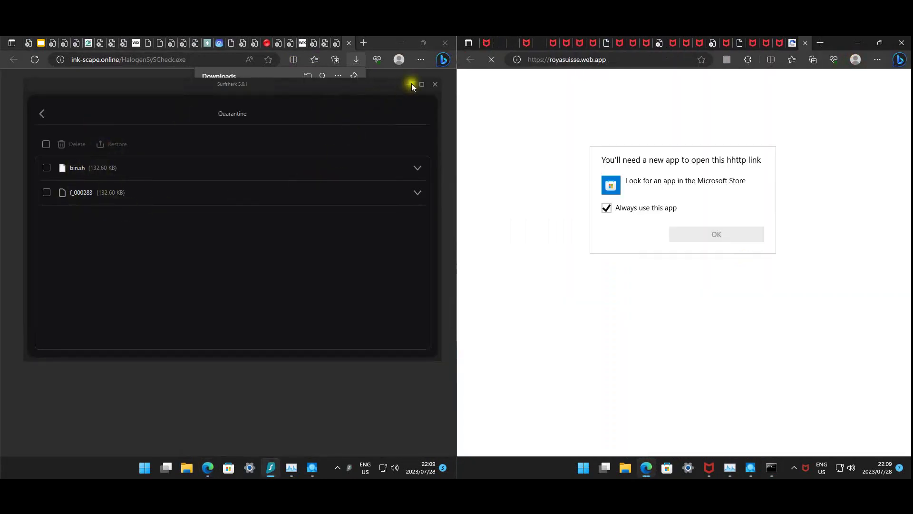
pyautogui.click(434, 84)
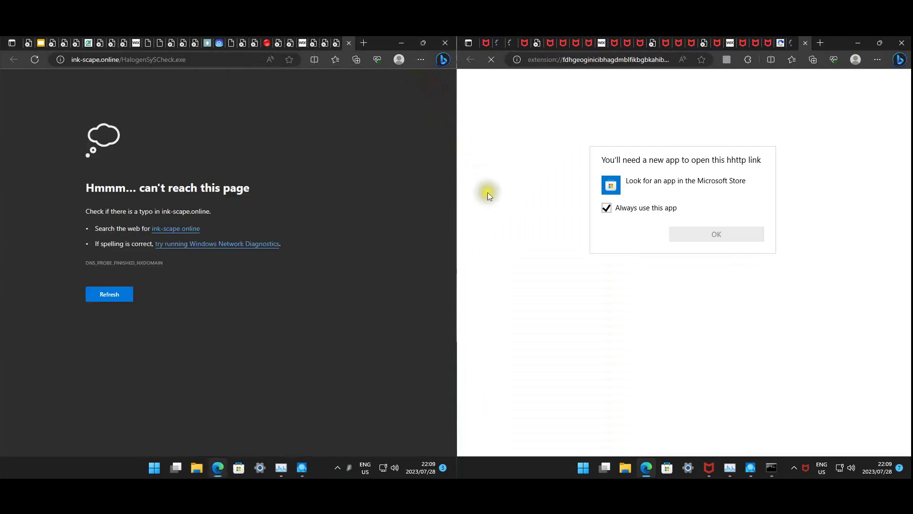
# Check the first loaded pages on the Surfshark machine, then turn off Microsoft Defender SmartScreen and toggle site safety services in Edge's privacy settings.
pyautogui.click(31, 44)
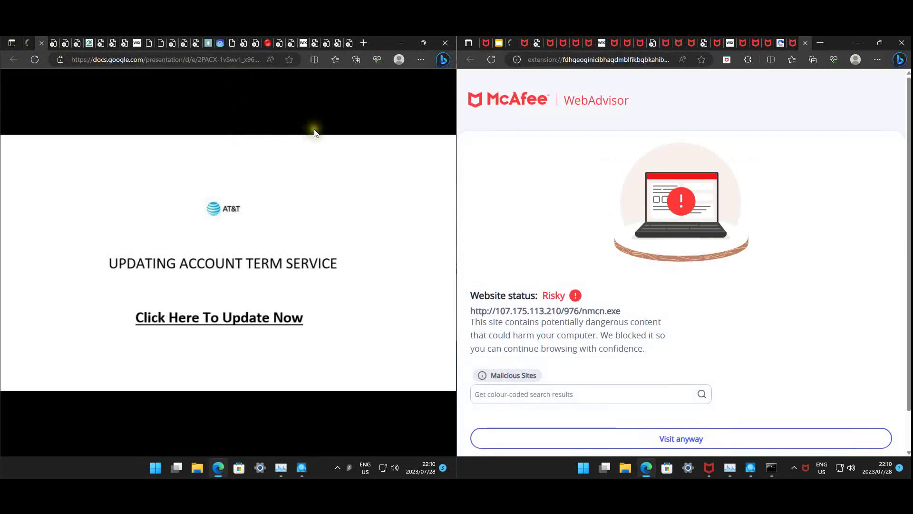
pyautogui.click(344, 121)
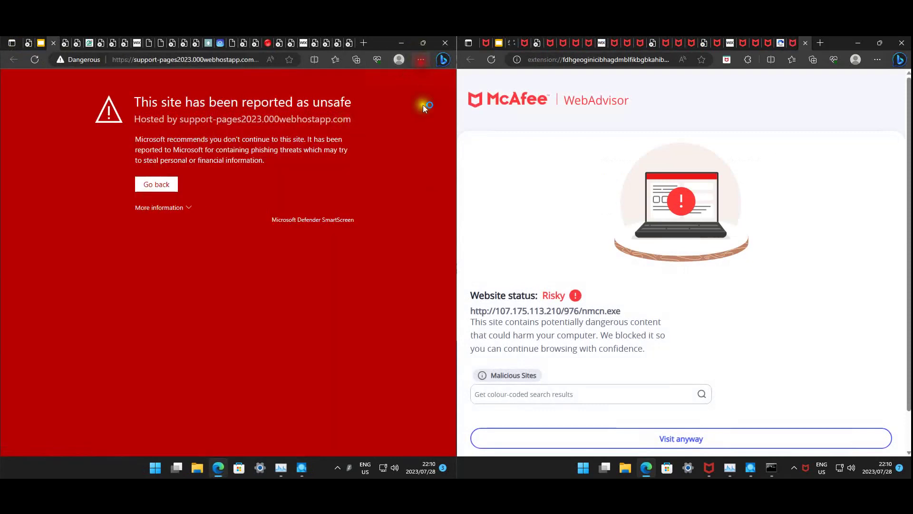
pyautogui.click(325, 329)
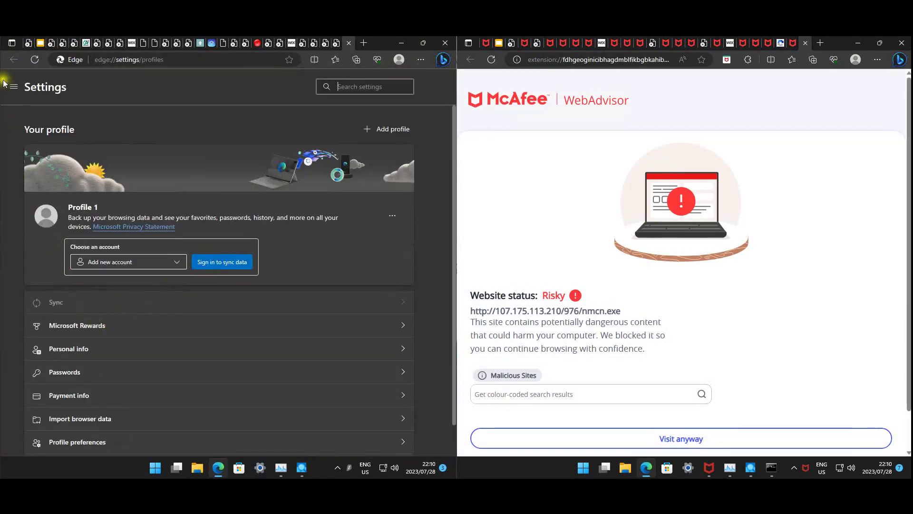
pyautogui.click(21, 89)
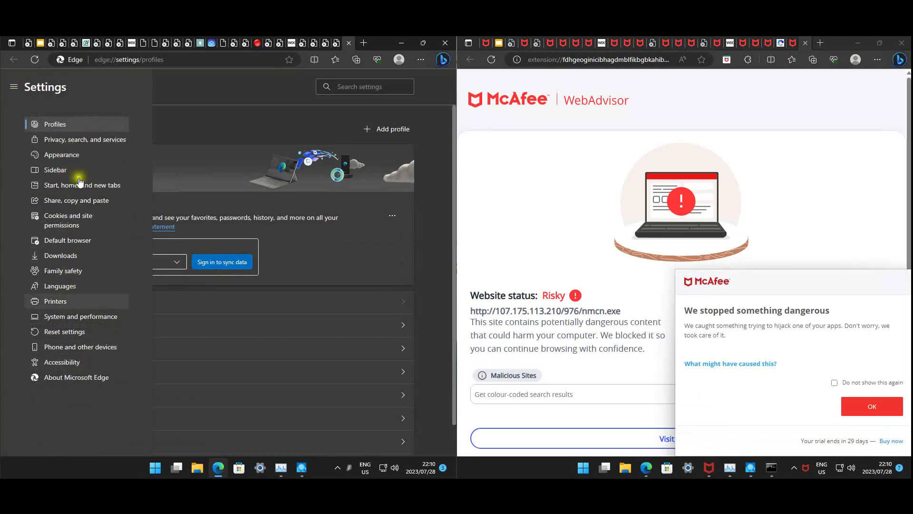
pyautogui.click(79, 140)
pyautogui.scroll(-6, 398, 316)
pyautogui.scroll(-10, 398, 319)
pyautogui.click(398, 310)
pyautogui.click(396, 205)
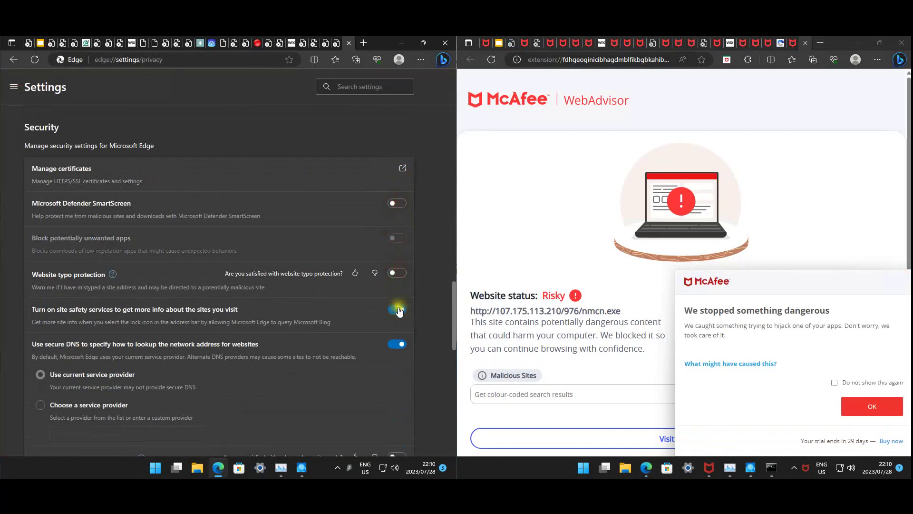
# Close Edge on the Surfshark machine and run the Open malicious websites shortcut again.
pyautogui.click(446, 44)
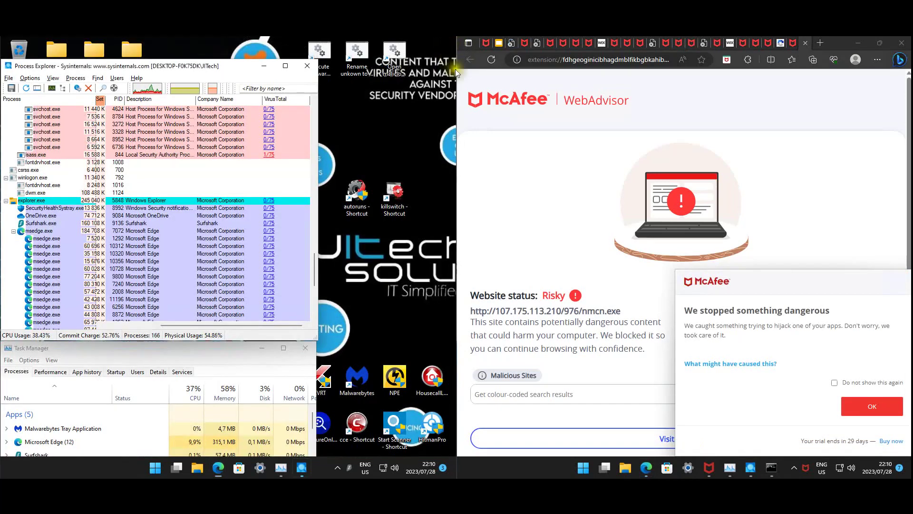
pyautogui.doubleClick(395, 52)
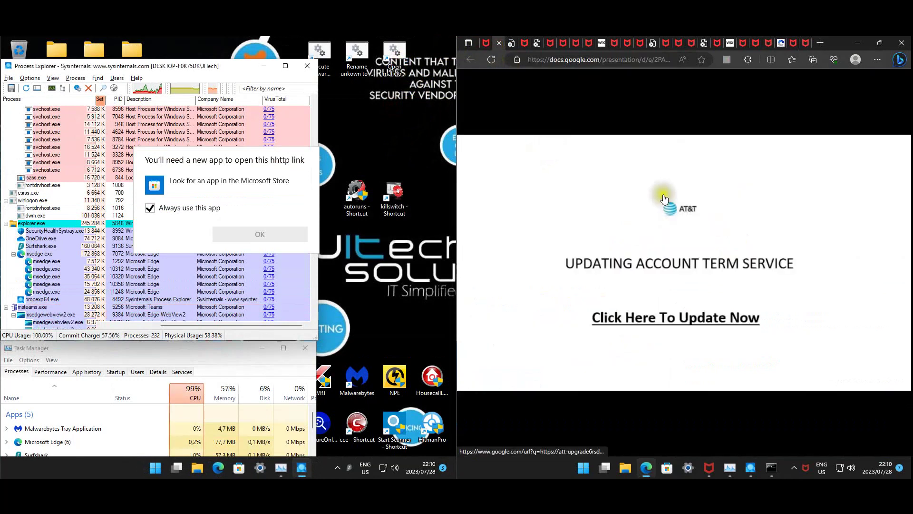
# Check the loaded pages on the McAfee machine and continue past the SmartScreen warning for the backblazeb2.com site.
pyautogui.click(725, 219)
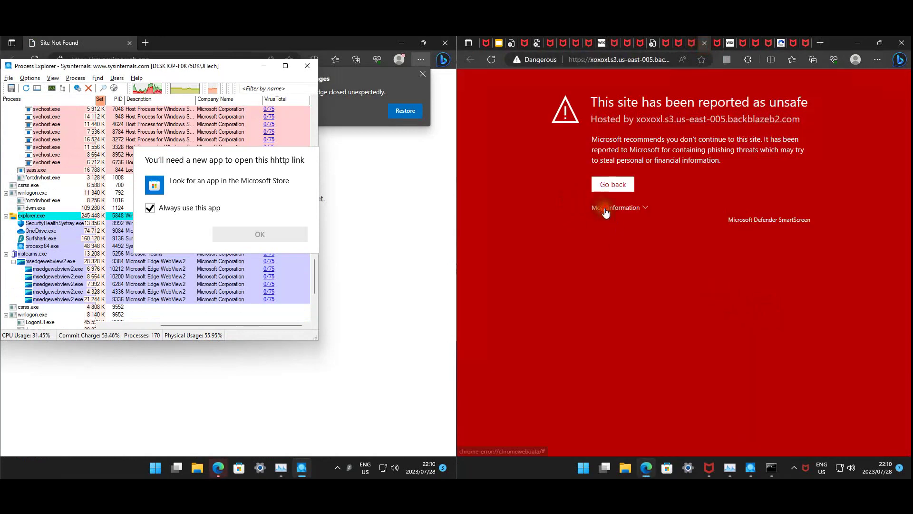
pyautogui.click(609, 208)
pyautogui.click(616, 300)
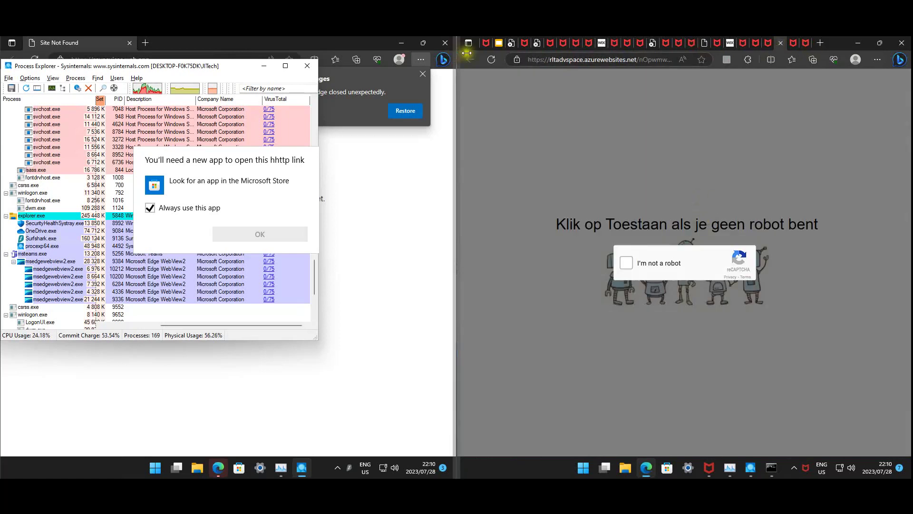
# Dismiss the app-link and Restore pages prompts on the Surfshark machine, close Edge and relaunch the malicious websites.
pyautogui.click(381, 212)
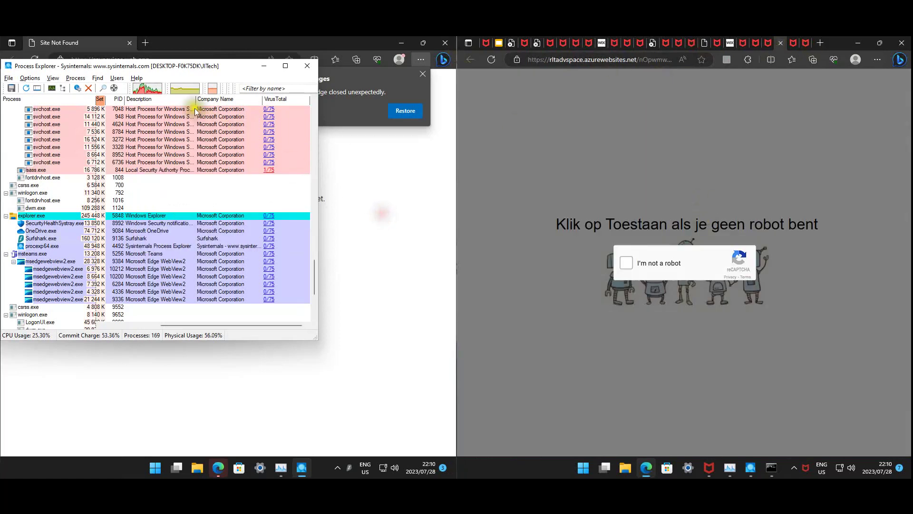
pyautogui.click(379, 163)
pyautogui.click(422, 74)
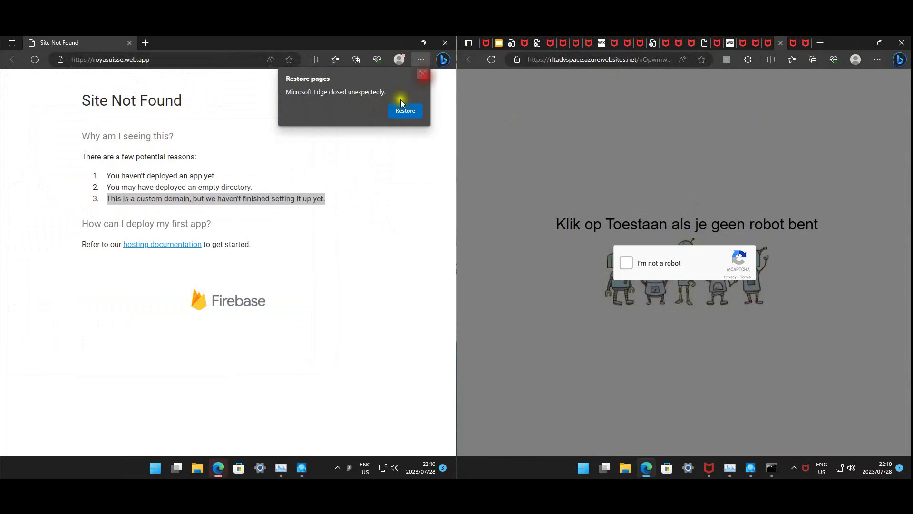
pyautogui.click(452, 44)
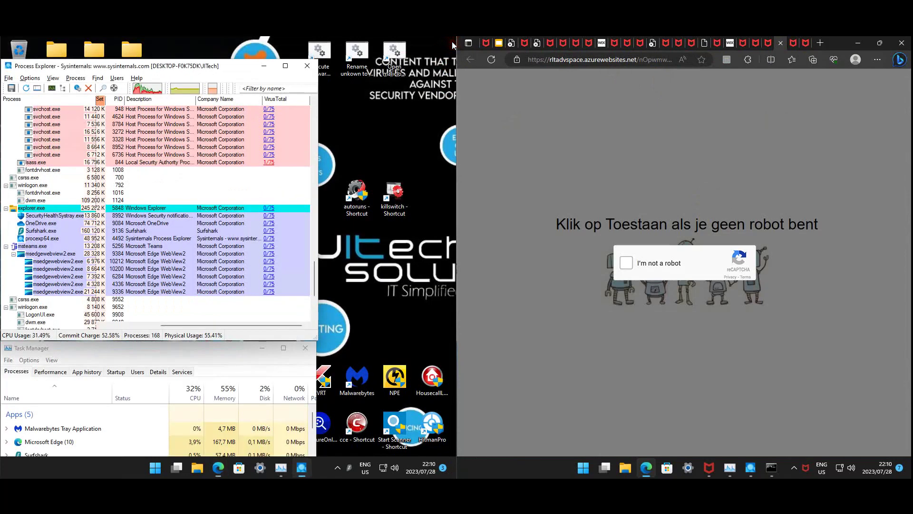
pyautogui.doubleClick(394, 53)
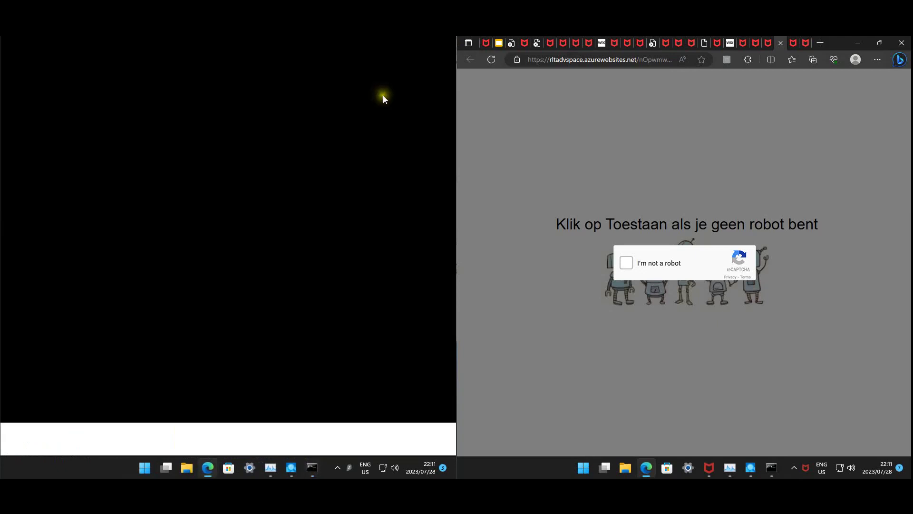
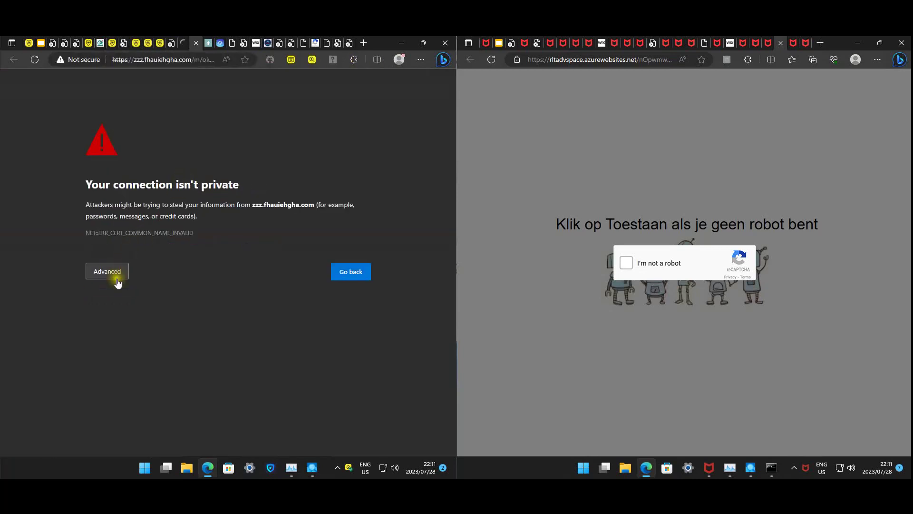
# Show the advanced details of the zzz.fhauiehgha.com certificate warning on the Norton machine, and check the following pages up to the reCAPTCHA robot page.
pyautogui.click(117, 282)
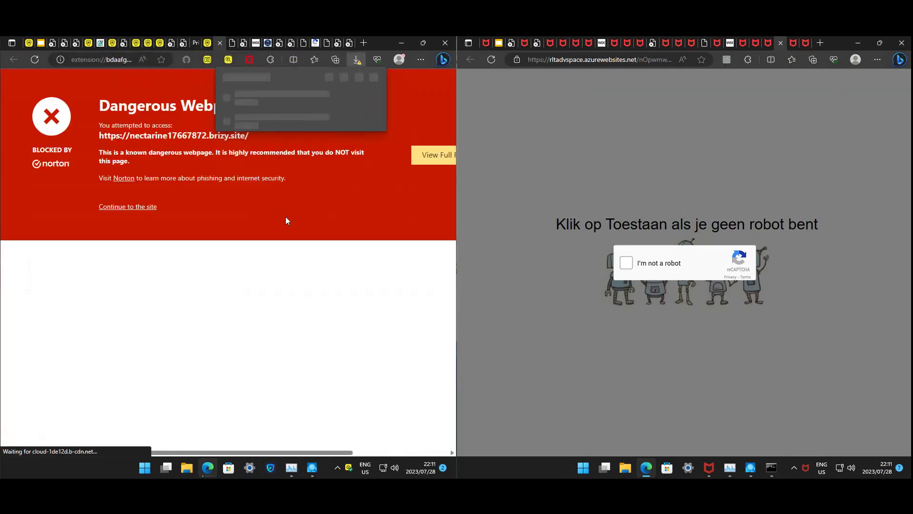
pyautogui.hotkey('ctrl', 'Tab')
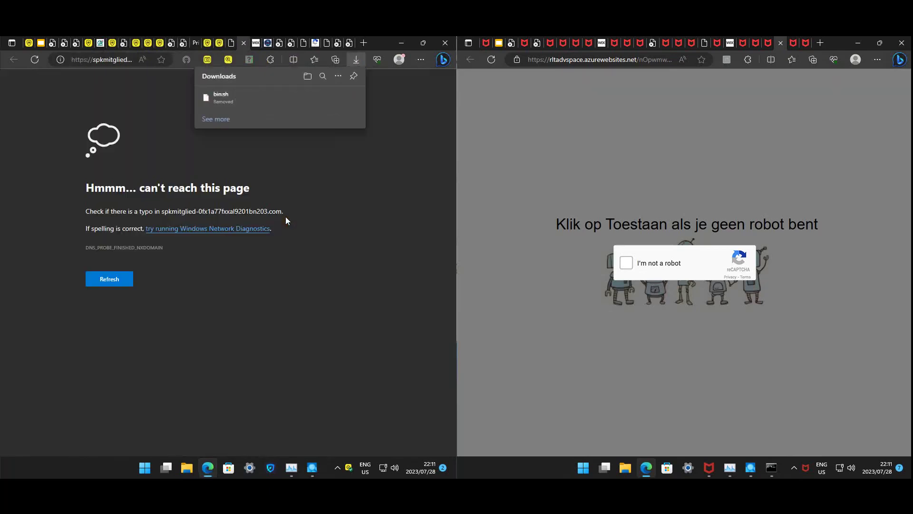
pyautogui.hotkey('ctrl', 'Tab')
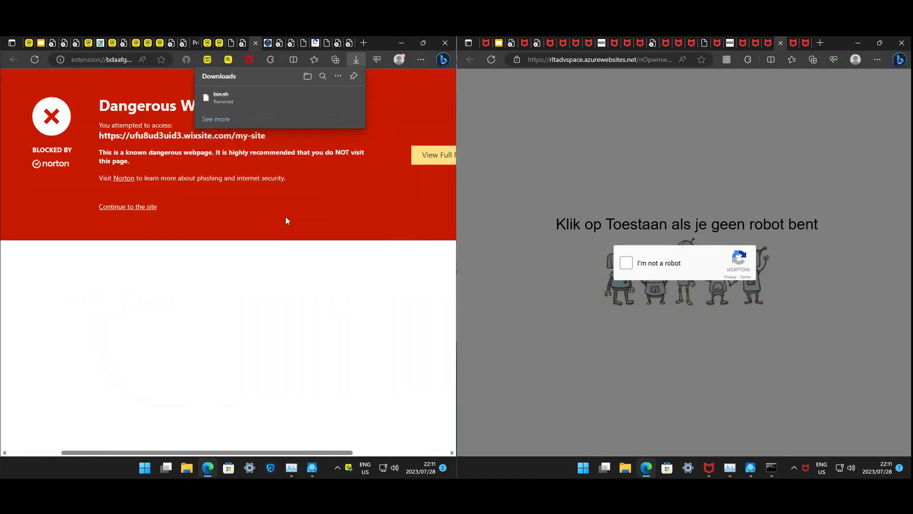
pyautogui.hotkey('ctrl', 'Tab')
pyautogui.click(355, 248)
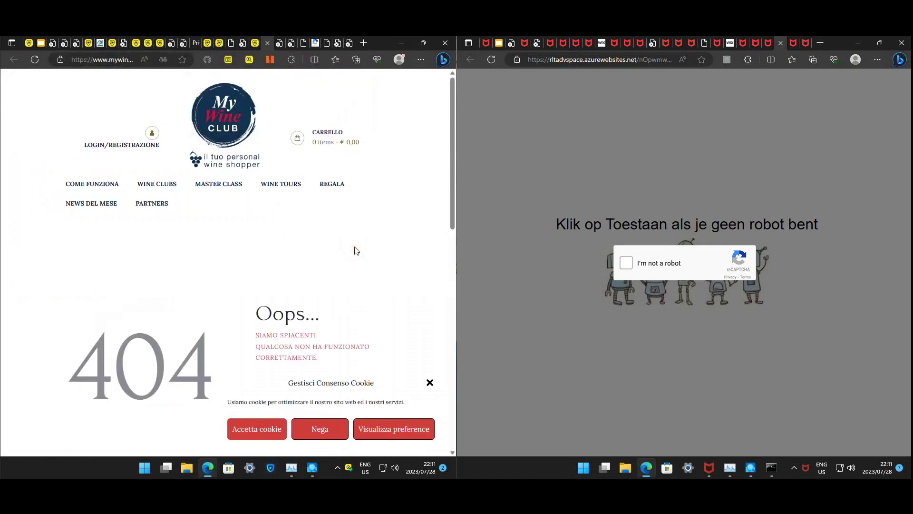
pyautogui.hotkey('ctrl', 'Tab')
pyautogui.hotkey('ctrl', 'Tab')
pyautogui.hotkey('ctrl', 'Tab')
pyautogui.hotkey('ctrl', 'Tab')
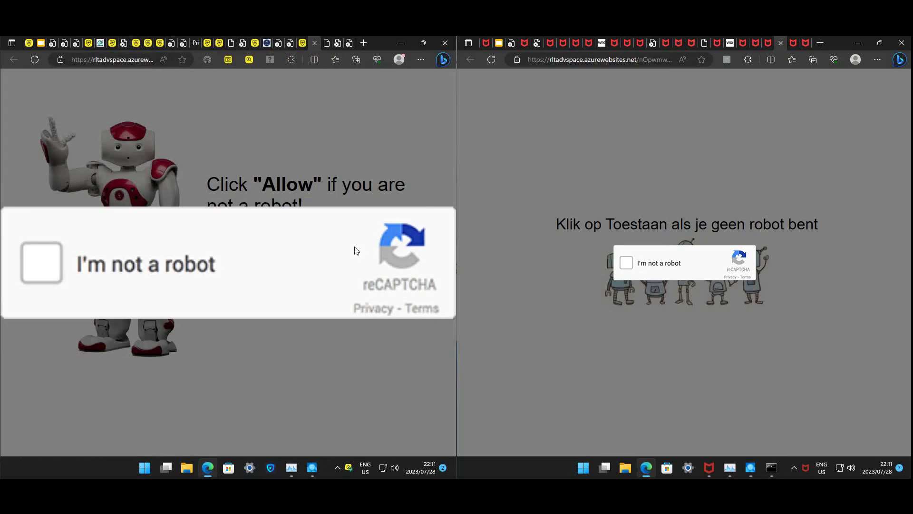
# Check the last pages on the Norton machine and cycle around to the AT&T page on docs.google.com.
pyautogui.hotkey('ctrl', 'Tab')
pyautogui.hotkey('ctrl', 'Tab')
pyautogui.hotkey('ctrl', 'Tab')
pyautogui.hotkey('ctrl', 'Tab')
pyautogui.hotkey('ctrl', 'Tab')
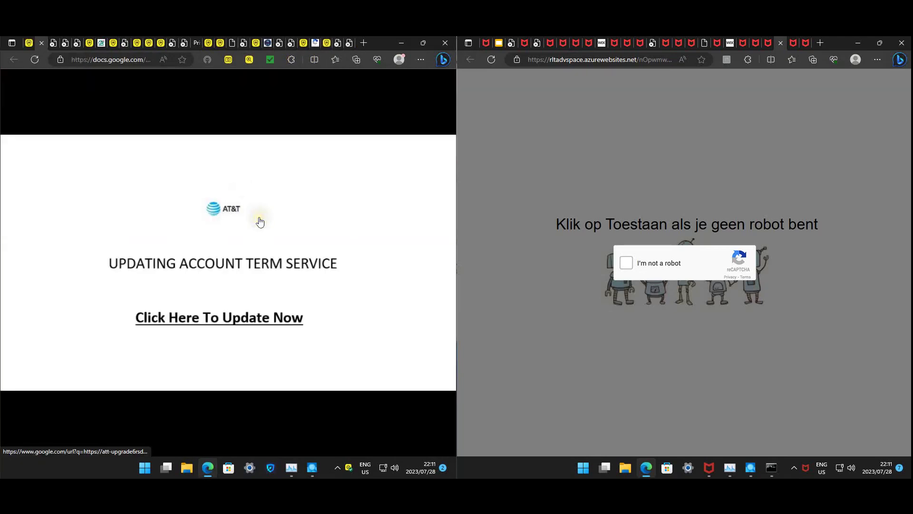
# Go through the Norton machine's pages to the zzz.fhauiehgha.com certificate warning and continue to the unsafe site.
pyautogui.hotkey('ctrl', 'Tab')
pyautogui.hotkey('ctrl', 'Tab')
pyautogui.hotkey('ctrl', 'Tab')
pyautogui.hotkey('ctrl', 'Tab')
pyautogui.hotkey('ctrl', 'Tab')
pyautogui.hotkey('ctrl', 'Tab')
pyautogui.hotkey('ctrl', 'Tab')
pyautogui.hotkey('ctrl', 'Tab')
pyautogui.hotkey('ctrl', 'Tab')
pyautogui.hotkey('ctrl', 'Tab')
pyautogui.hotkey('ctrl', 'Tab')
pyautogui.hotkey('ctrl', 'Tab')
pyautogui.hotkey('ctrl', 'Tab')
pyautogui.click(191, 346)
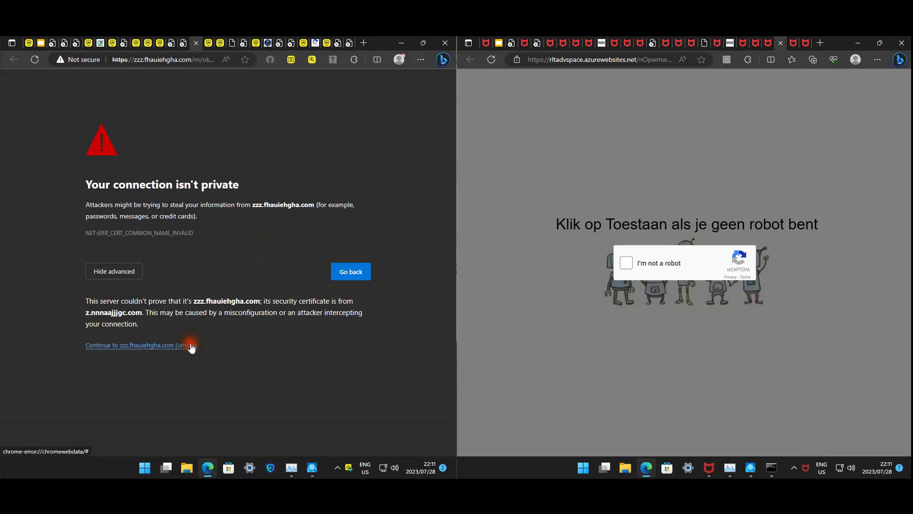
# Recheck the pages after zzz.fhauiehgha.com on the Norton machine, including the brizy.site, My Wine Club and reCAPTCHA robot pages.
pyautogui.hotkey('ctrl', 'Tab')
pyautogui.hotkey('ctrl', 'Tab')
pyautogui.hotkey('ctrl', 'Tab')
pyautogui.hotkey('ctrl', 'Tab')
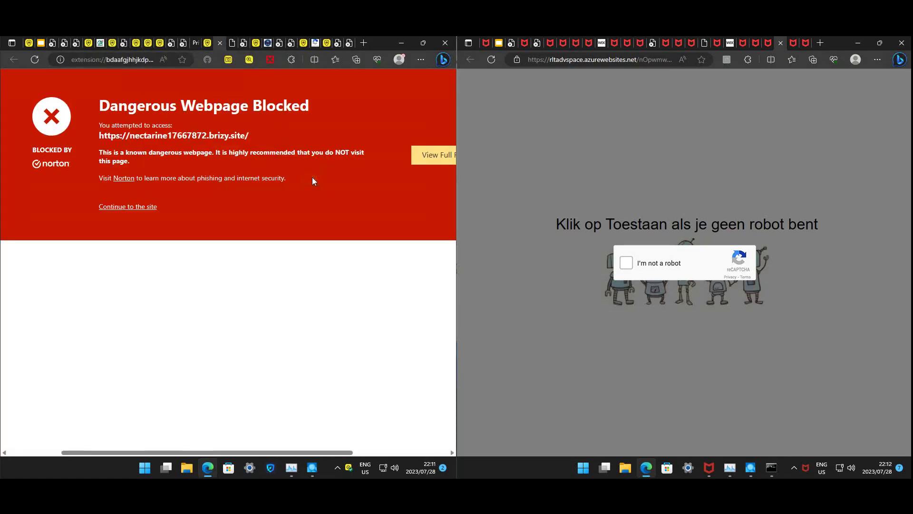
pyautogui.hotkey('ctrl', 'Tab')
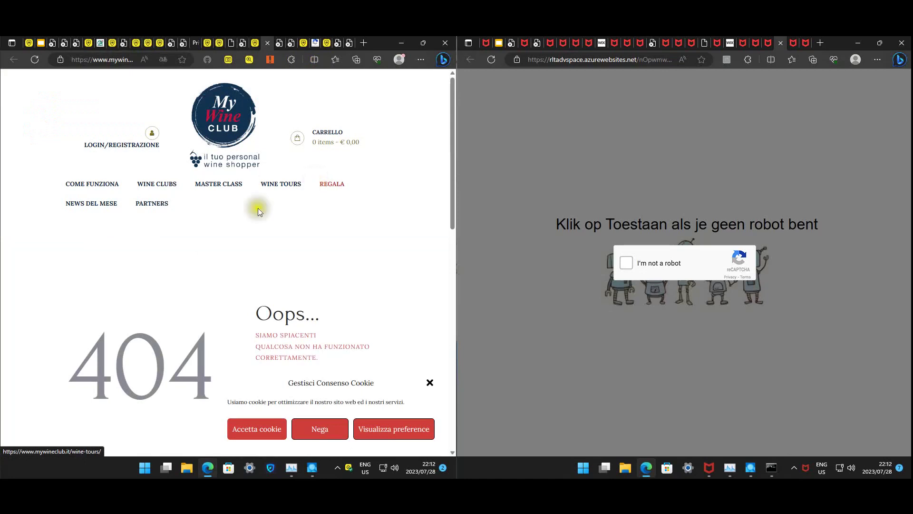
pyautogui.hotkey('ctrl', 'Tab')
pyautogui.hotkey('ctrl', 'Tab')
pyautogui.hotkey('ctrl', 'Tab')
pyautogui.hotkey('ctrl', 'Tab')
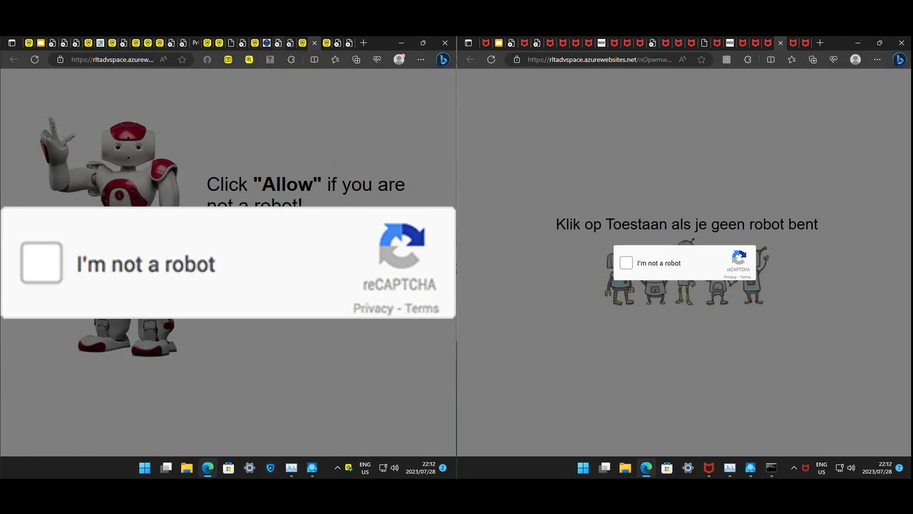
# Check the McAfee machine's pages from the first one through the AT&T document to the ufu8ud3uid3.wixsite.com page.
pyautogui.moveTo(44, 44)
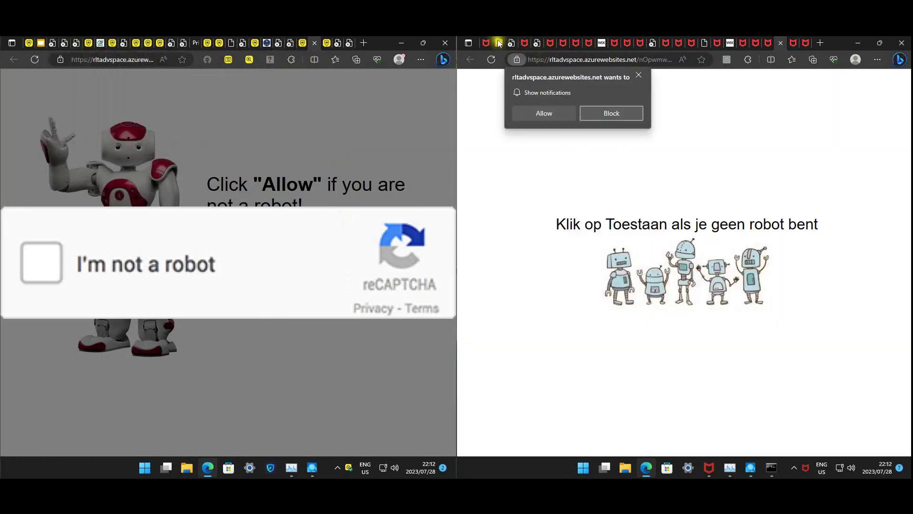
pyautogui.click(486, 43)
pyautogui.hotkey('ctrl', 'Tab')
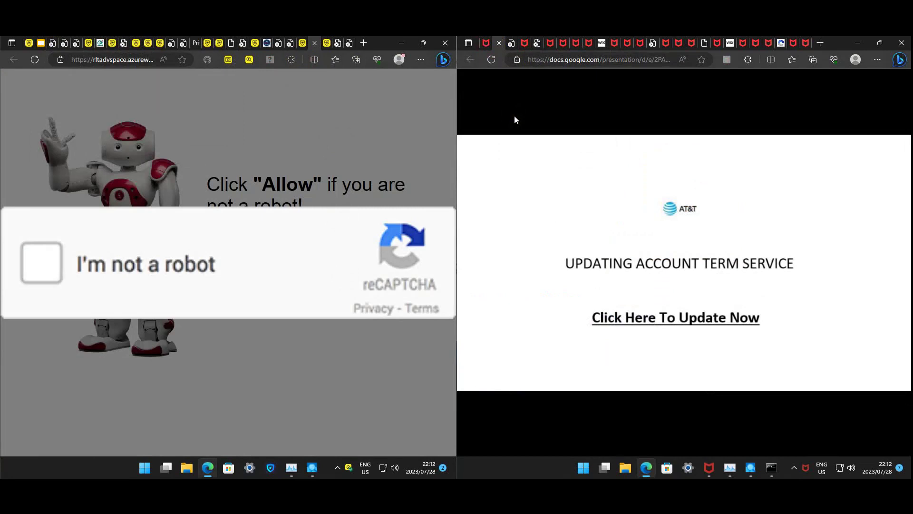
pyautogui.hotkey('ctrl', 'Tab')
pyautogui.hotkey('ctrl', 'Tab')
pyautogui.hotkey('ctrl', 'Tab')
pyautogui.hotkey('ctrl', 'Tab')
pyautogui.hotkey('ctrl', 'Tab')
pyautogui.hotkey('ctrl', 'Tab')
pyautogui.hotkey('ctrl', 'Tab')
pyautogui.hotkey('ctrl', 'Tab')
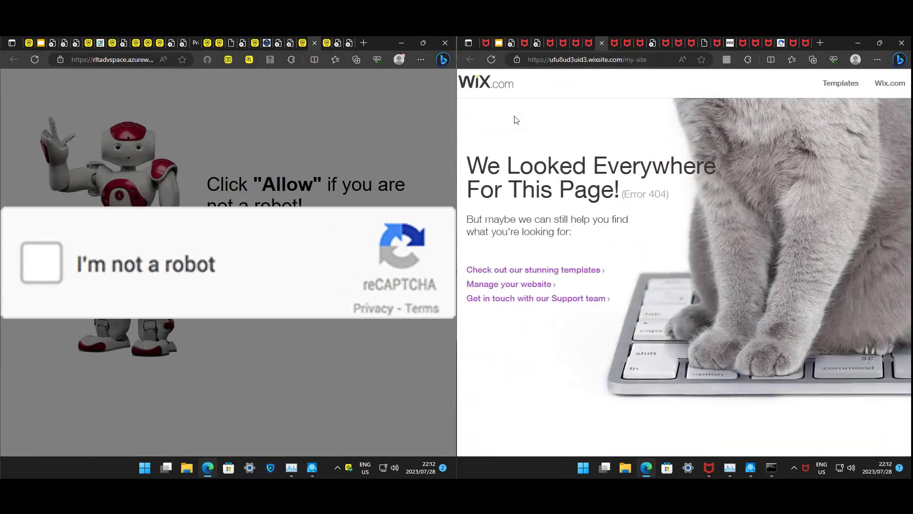
pyautogui.hotkey('ctrl', 'Tab')
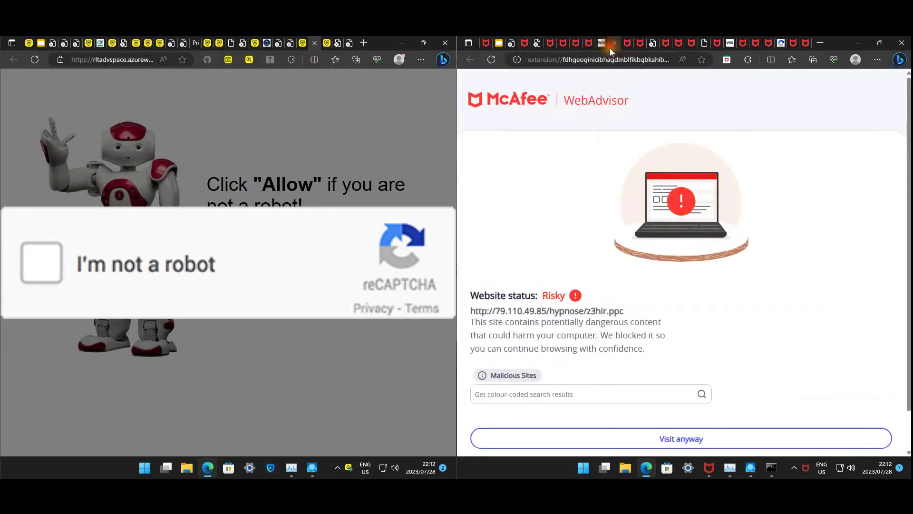
pyautogui.click(608, 46)
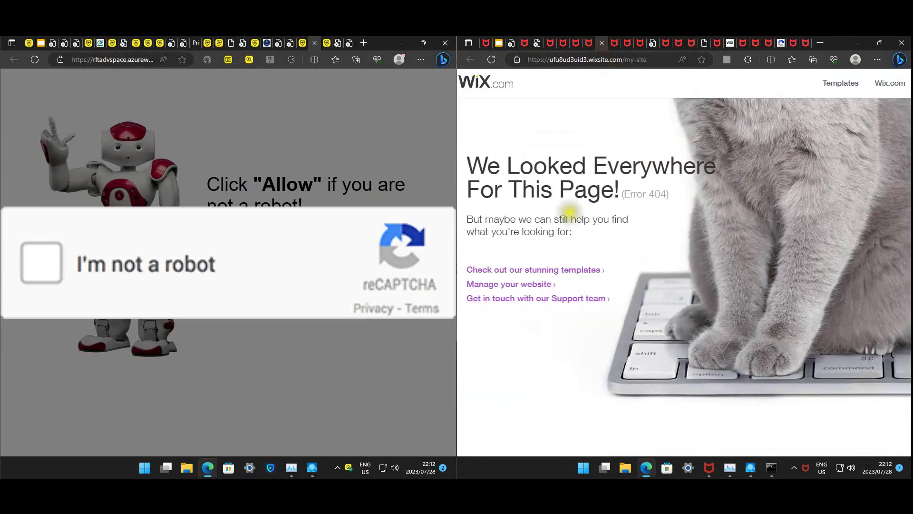
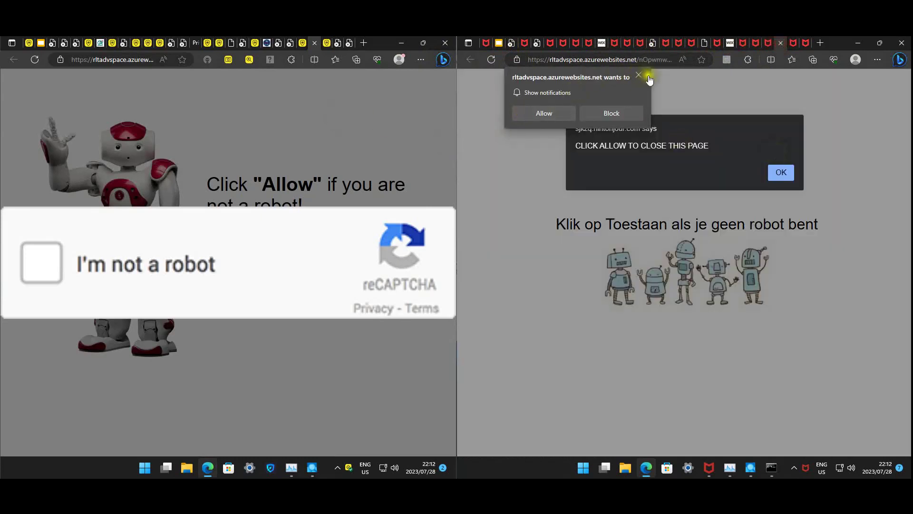
# Dismiss the notification request from rltadvspace.azurewebsites.net on the McAfee machine and bring up the open machine windows for switching to Surfshark.
pyautogui.click(638, 75)
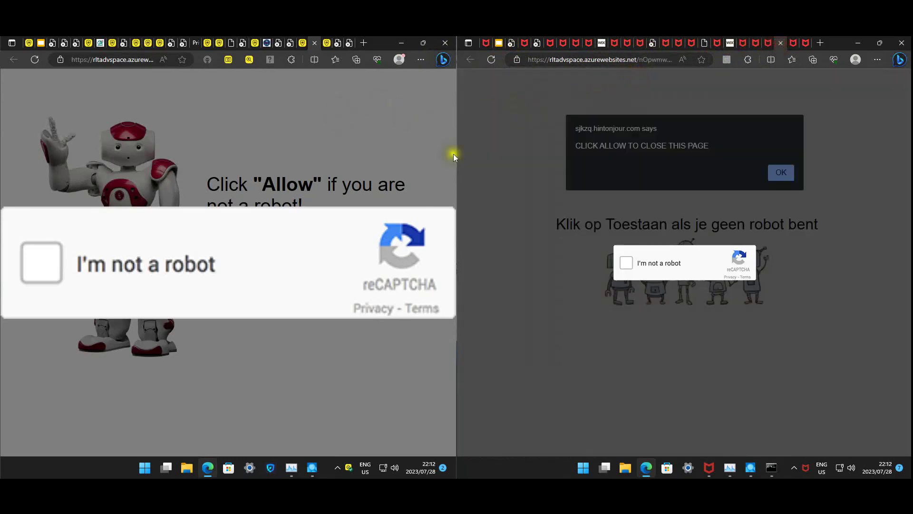
pyautogui.moveTo(208, 468)
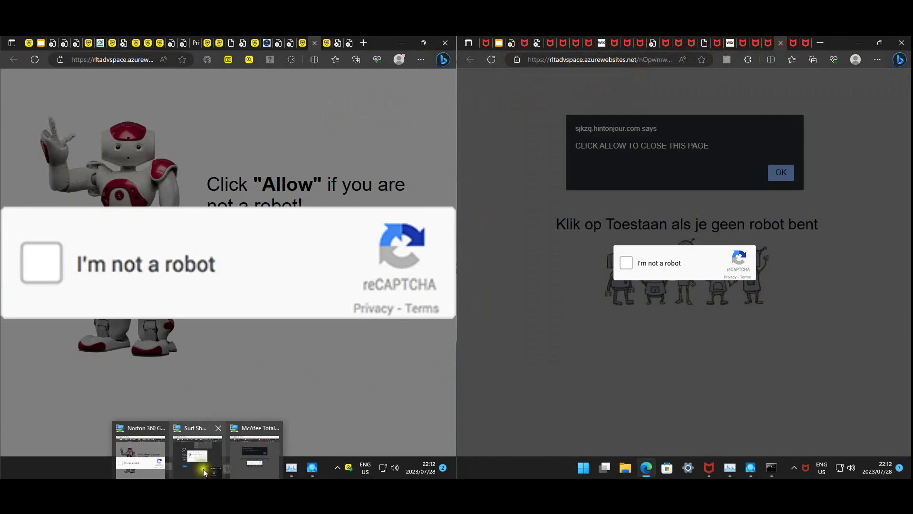